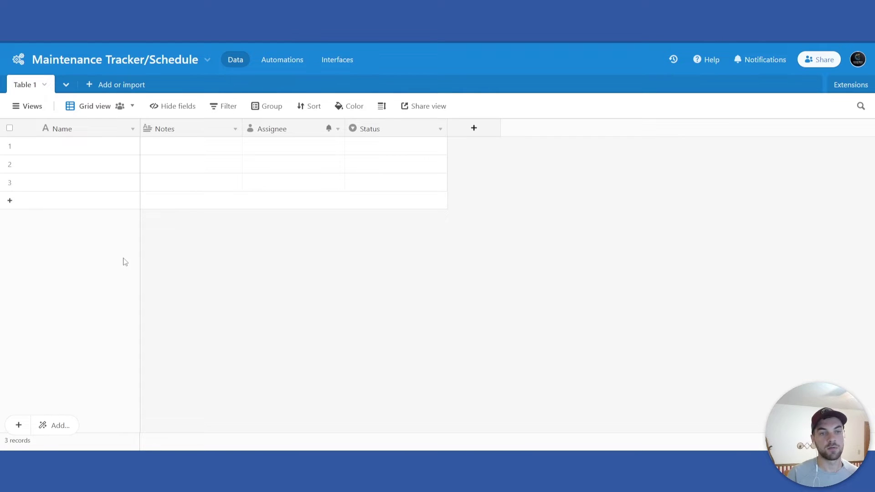
# Rename Table 1 to "Equipment & Machinery" and set its records to be called "item".
pyautogui.moveTo(140, 234)
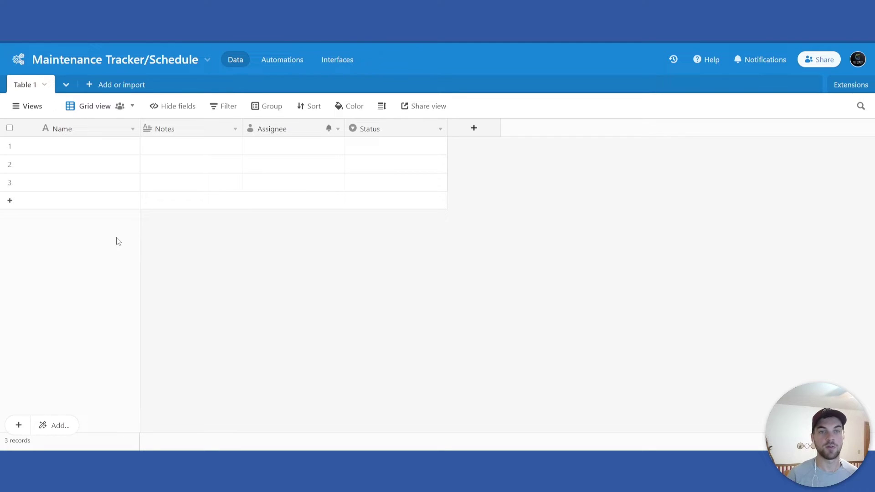
pyautogui.click(45, 87)
pyautogui.moveTo(53, 117)
pyautogui.click(53, 136)
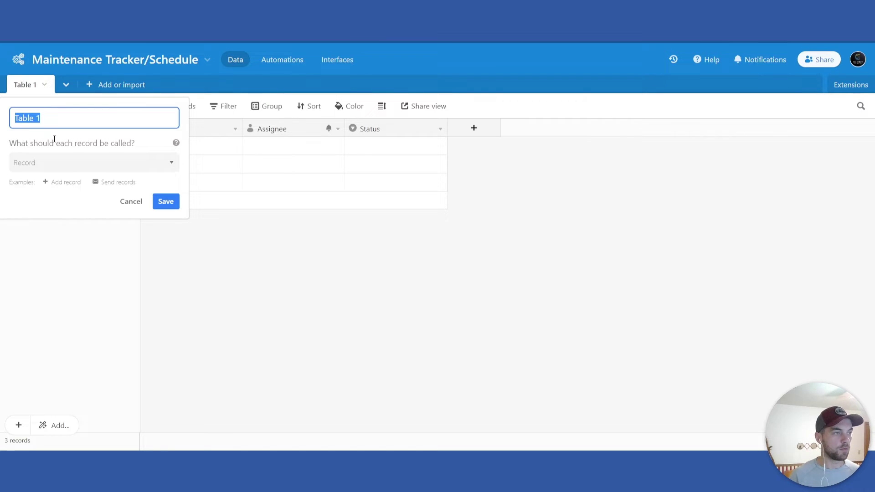
pyautogui.write('Equipment & Machin')
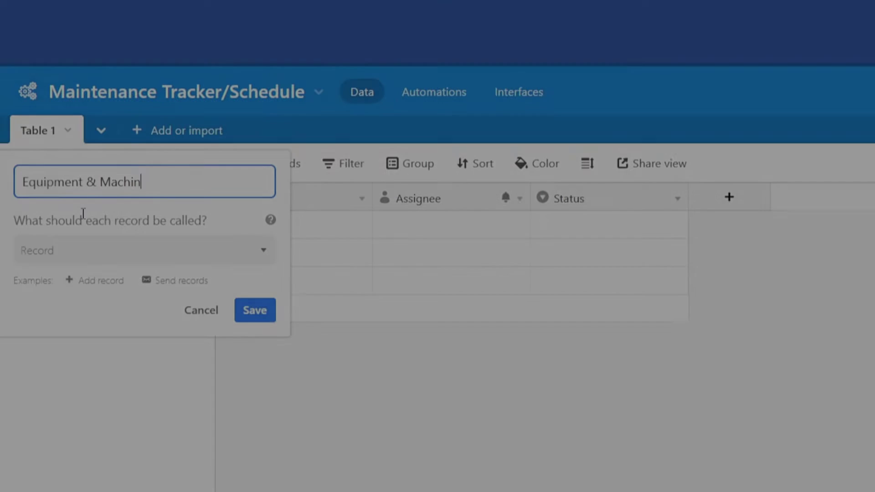
pyautogui.write('ery')
pyautogui.press('Tab')
pyautogui.write('item')
pyautogui.press('Return')
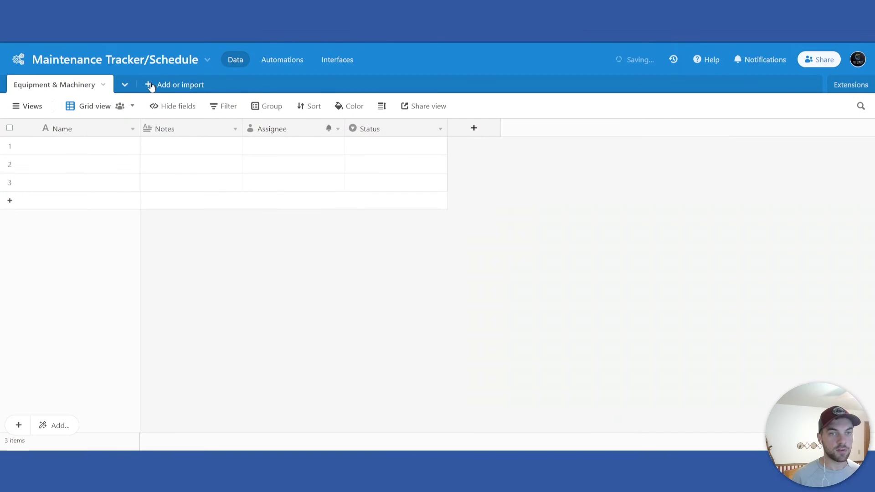
# Create an empty table named "Maintenance Log" in the base.
pyautogui.click(148, 84)
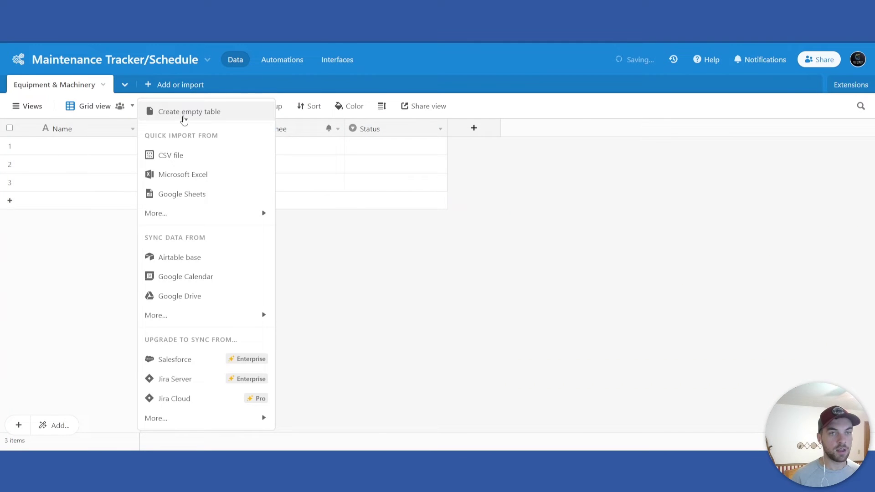
pyautogui.click(185, 114)
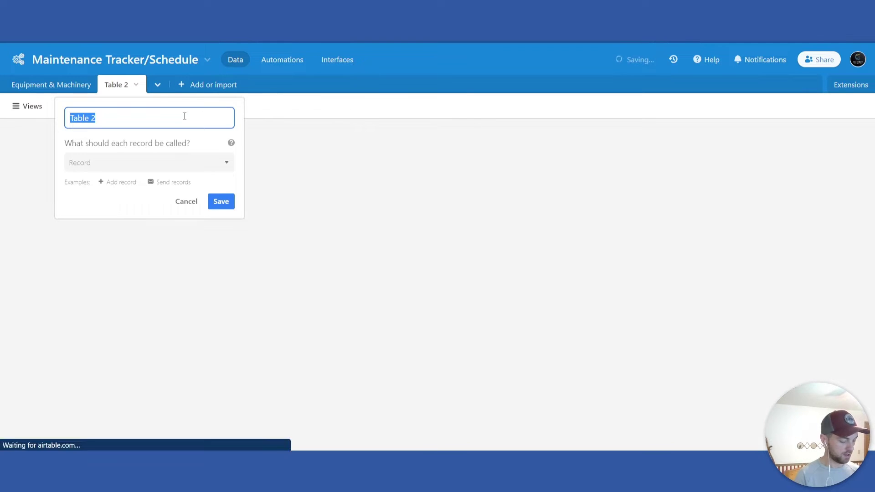
pyautogui.write('Maintenance Log')
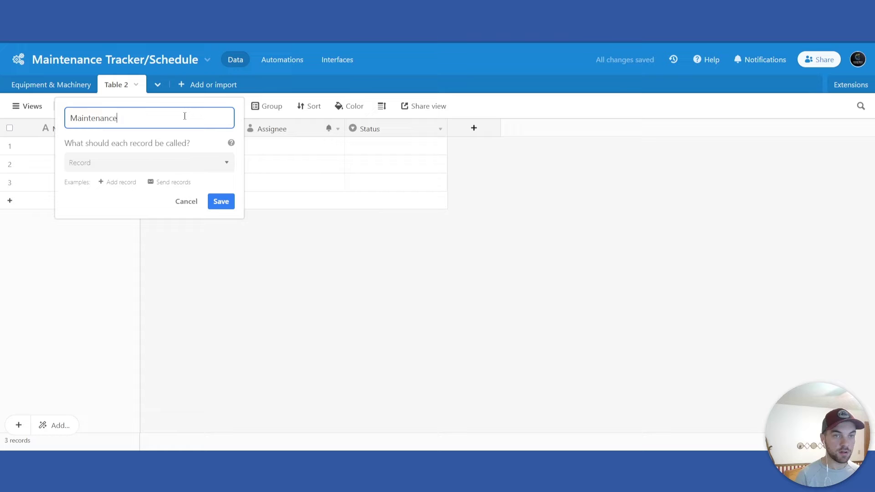
pyautogui.click(229, 206)
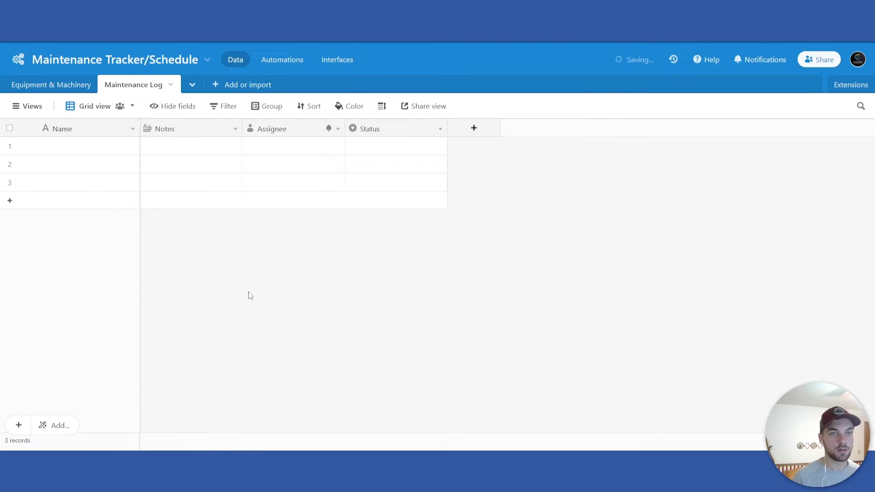
# In the Equipment & Machinery table, rename the primary Name field to "Item ID", keeping it as single line text.
pyautogui.click(68, 82)
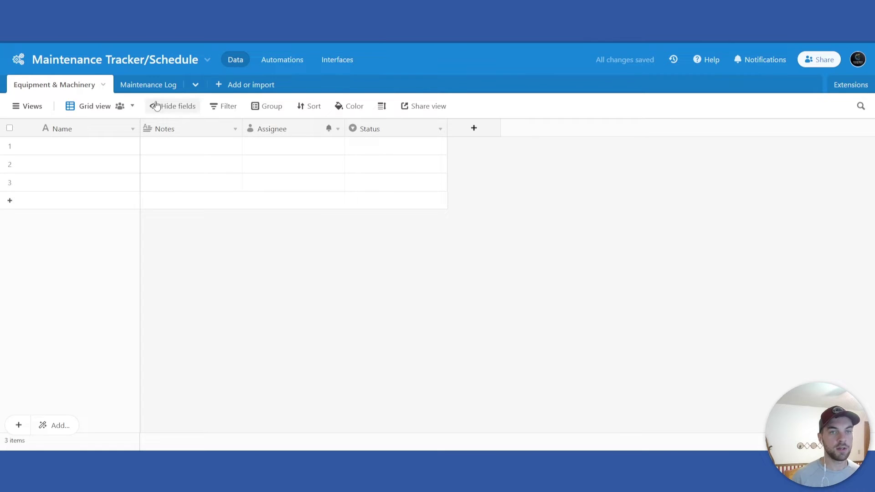
pyautogui.click(150, 85)
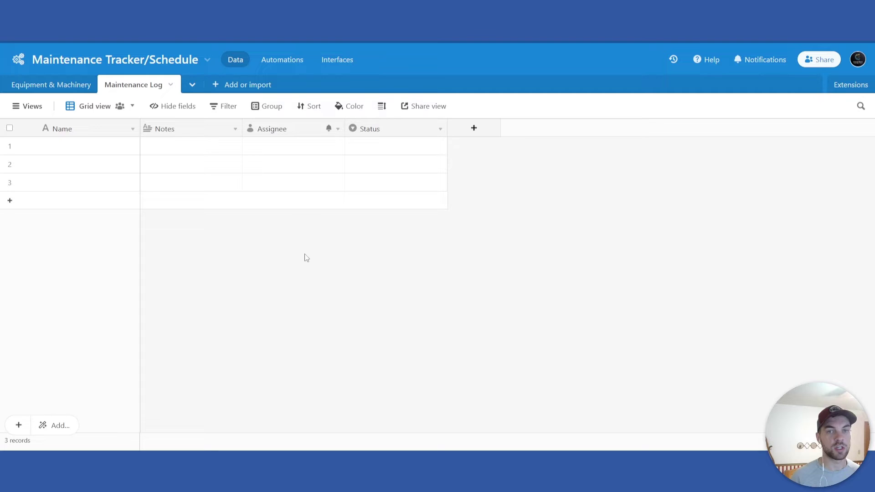
pyautogui.click(73, 88)
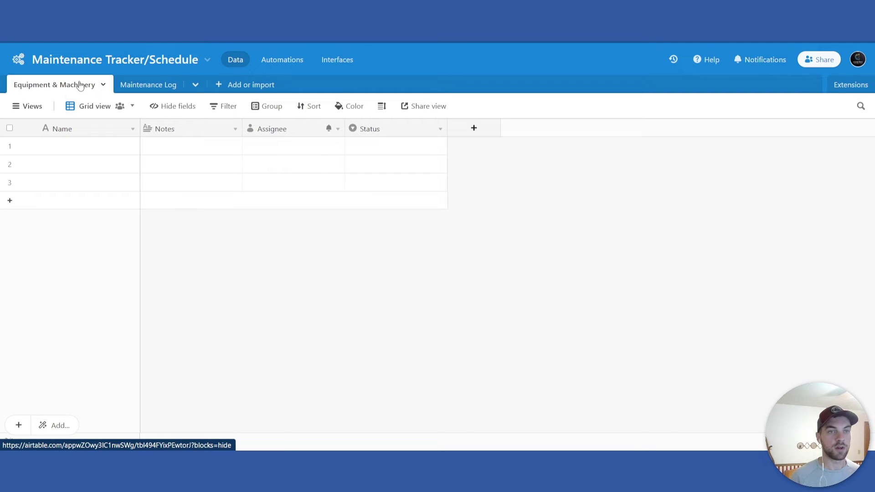
pyautogui.doubleClick(94, 131)
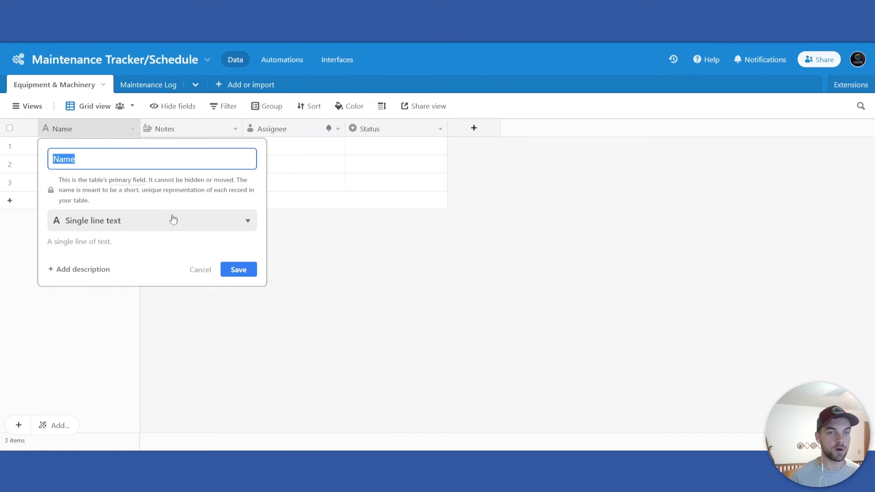
pyautogui.click(304, 239)
pyautogui.doubleClick(86, 131)
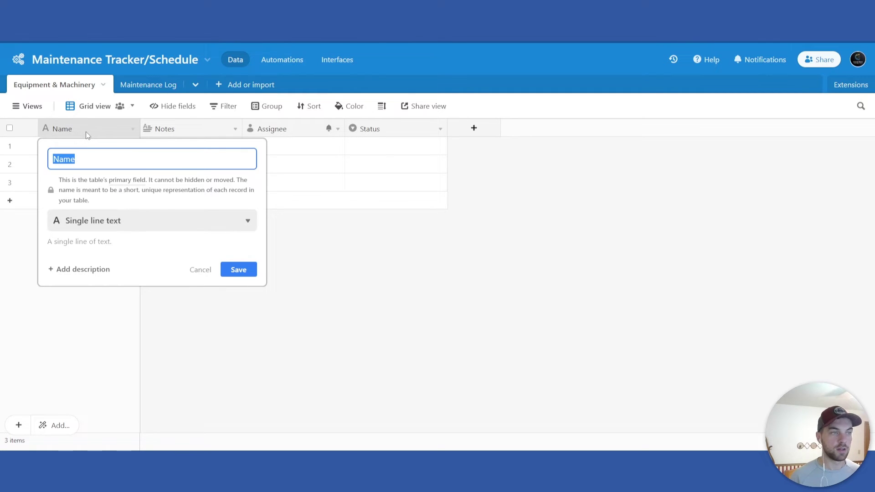
pyautogui.write('Item ')
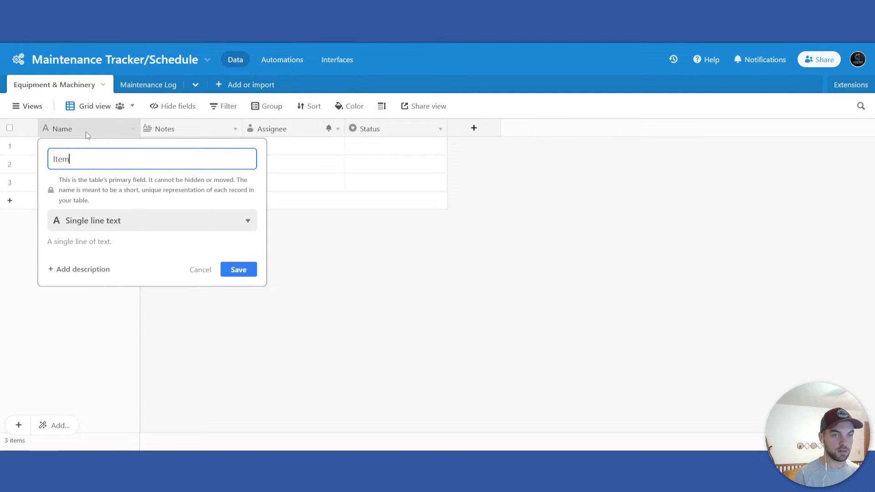
pyautogui.write('ID')
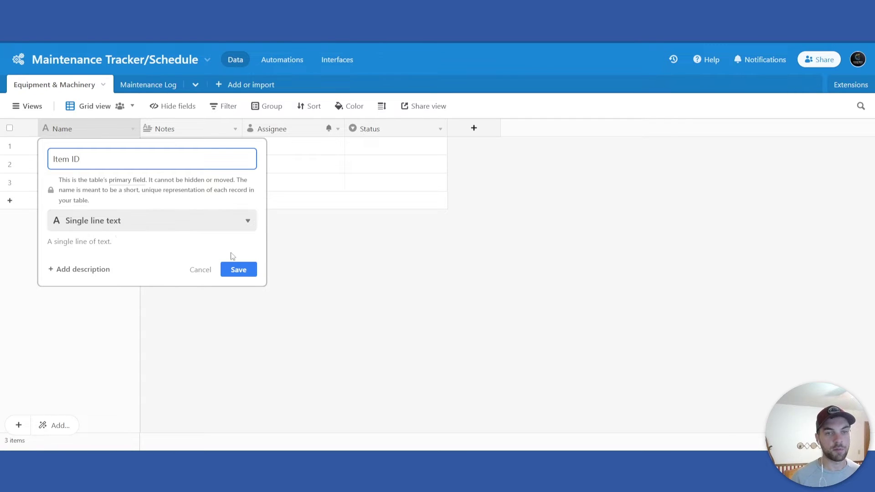
pyautogui.click(237, 269)
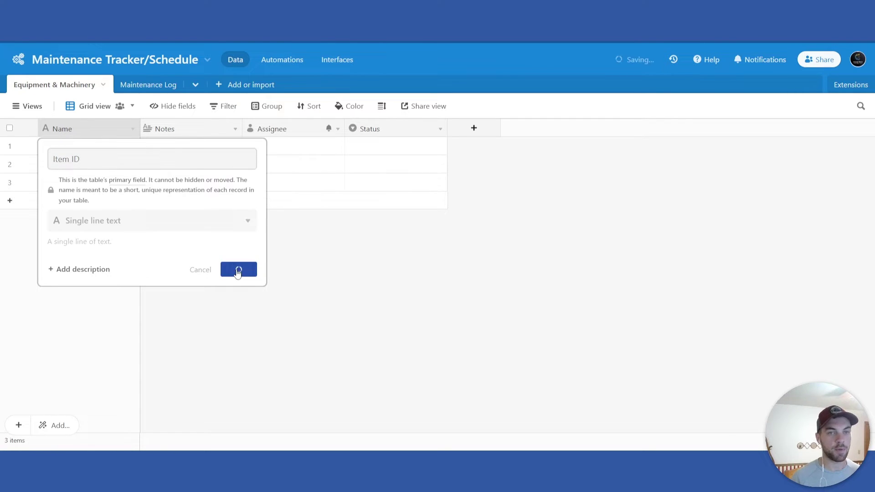
# Change the Notes field to single line text and rename it "Item Name".
pyautogui.doubleClick(176, 131)
pyautogui.click(195, 184)
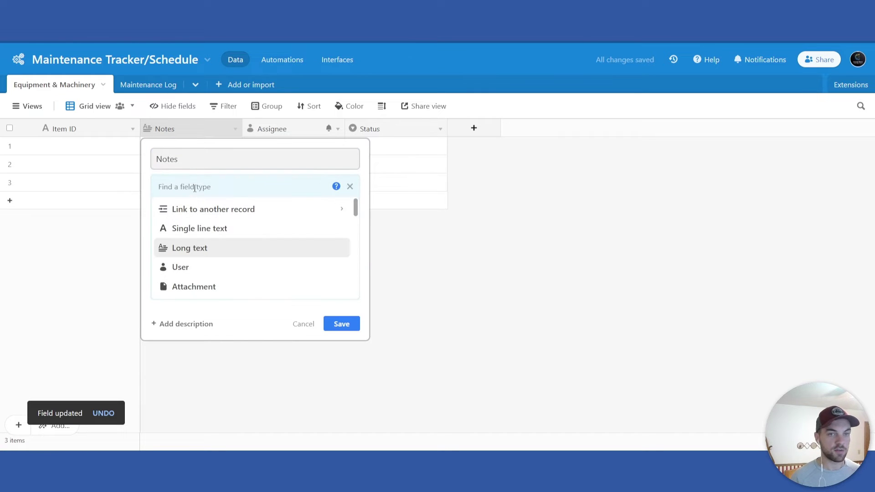
pyautogui.write('singl')
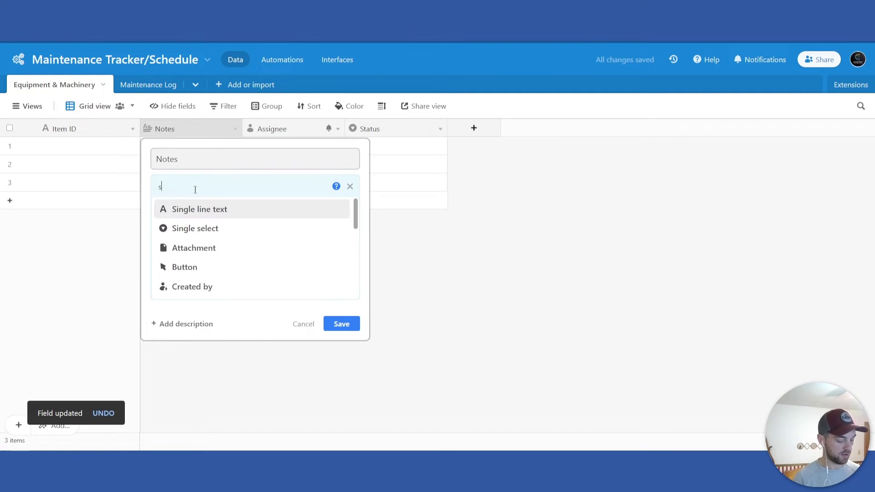
pyautogui.click(187, 209)
pyautogui.moveTo(201, 158); pyautogui.dragTo(160, 162)
pyautogui.write('Item name')
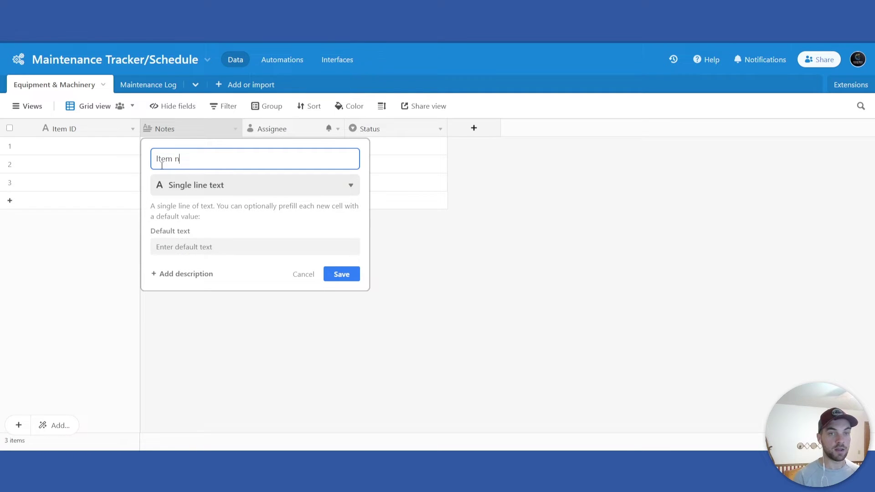
pyautogui.doubleClick(185, 159)
pyautogui.write('Name')
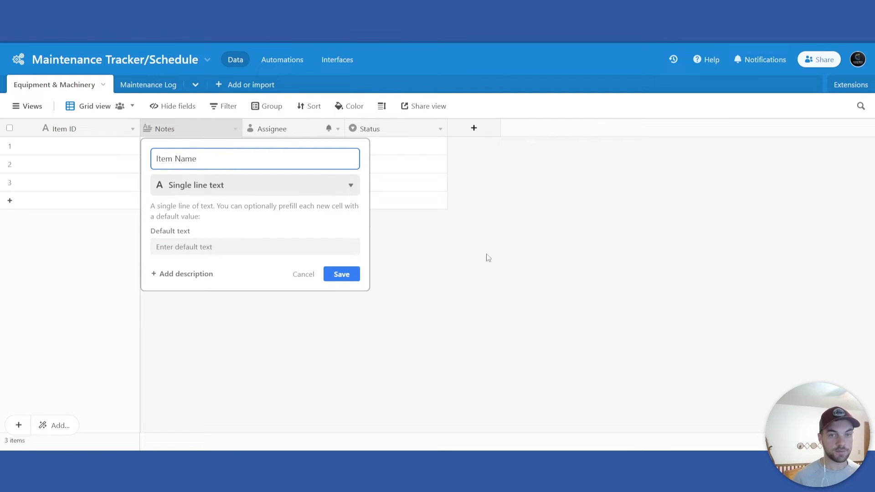
pyautogui.click(341, 274)
# Rename the Assignee field to "ID".
pyautogui.rightClick(272, 130)
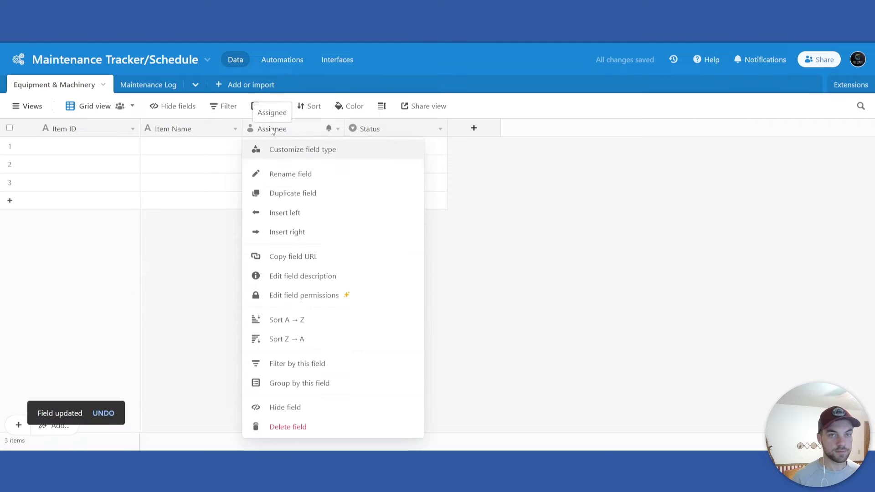
pyautogui.click(314, 176)
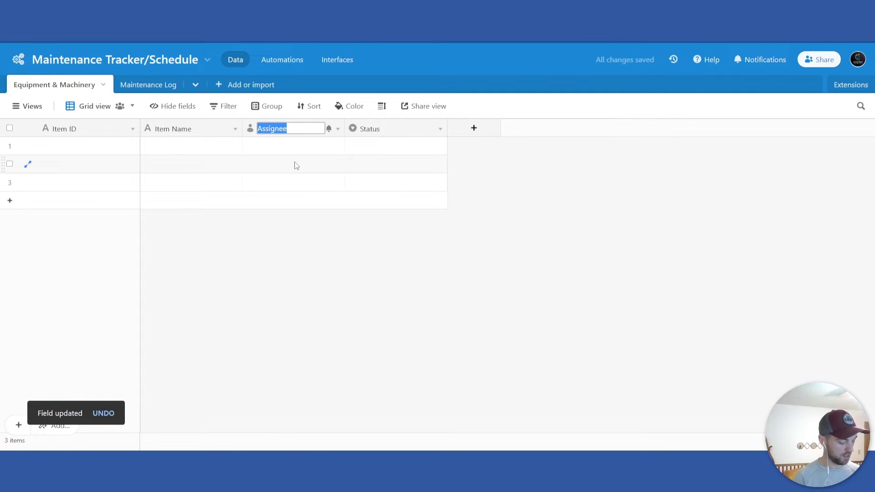
pyautogui.write('ID')
# Change the ID field's type to Autonumber and narrow its column.
pyautogui.click(338, 129)
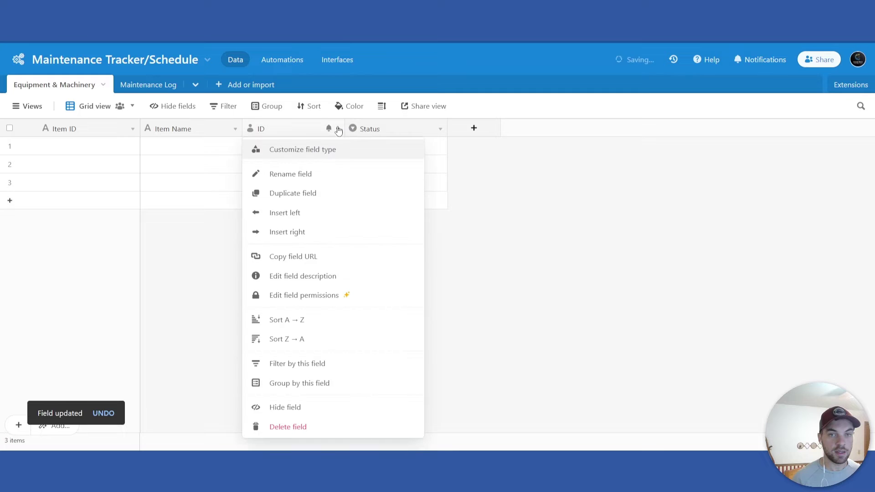
pyautogui.click(319, 150)
pyautogui.click(301, 184)
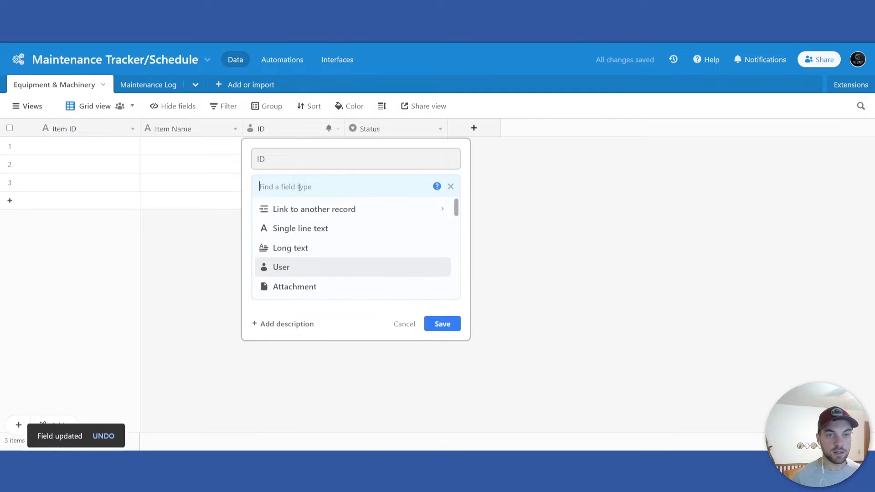
pyautogui.write('auto')
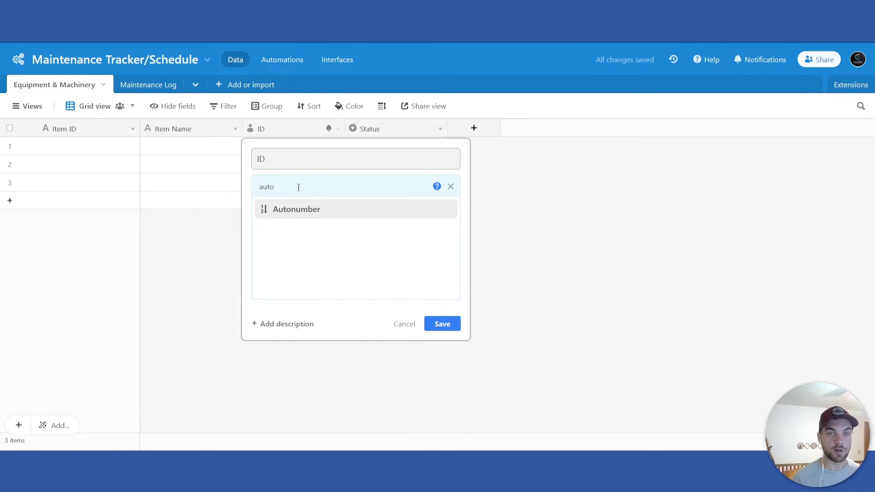
pyautogui.click(297, 212)
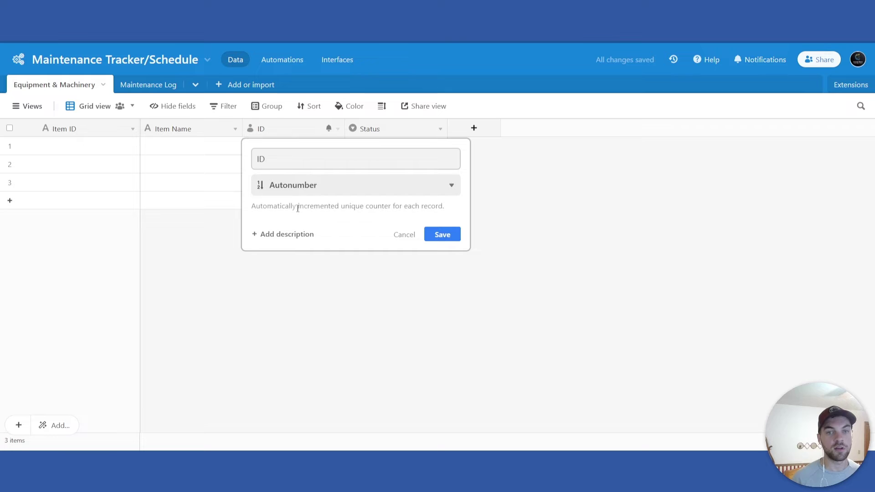
pyautogui.click(451, 238)
pyautogui.moveTo(345, 128); pyautogui.dragTo(308, 128)
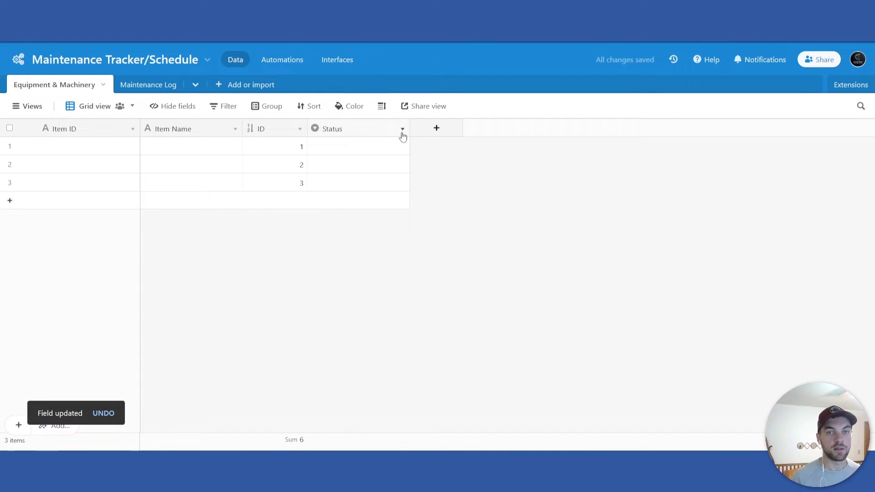
# Rename the Status field to "Maintenance Records" and change its type to single line text.
pyautogui.doubleClick(360, 128)
pyautogui.write('Maint')
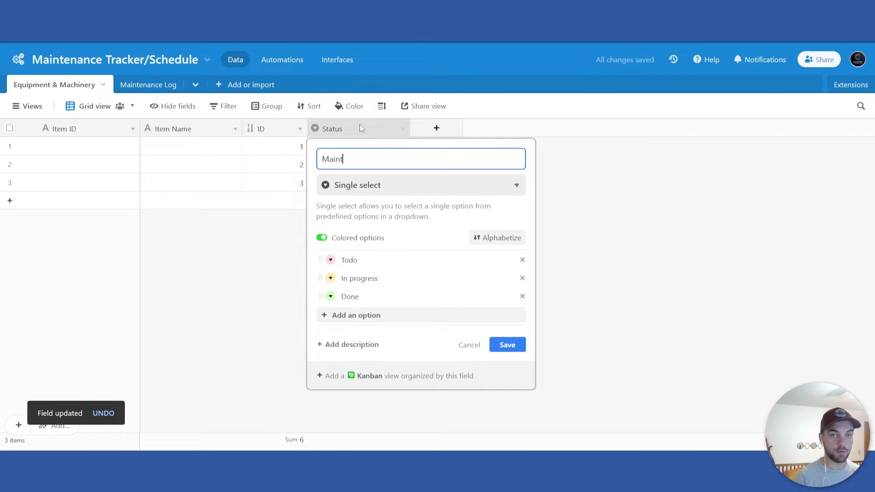
pyautogui.write('enance Records')
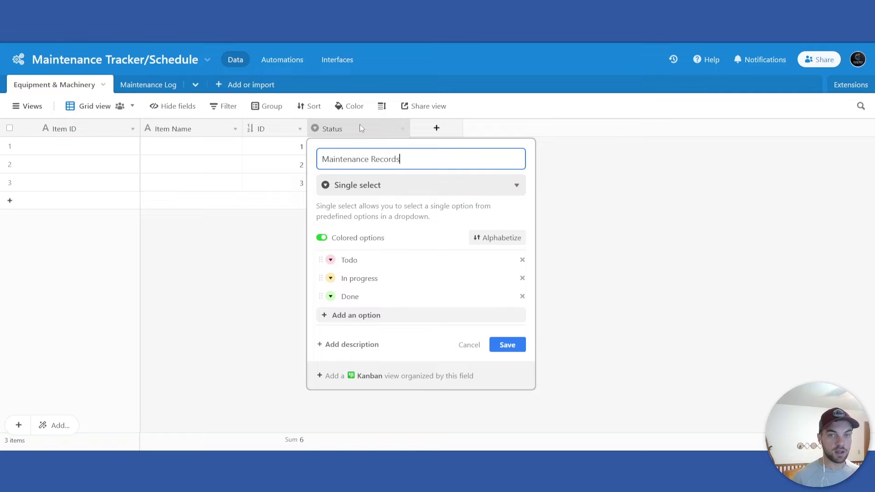
pyautogui.click(368, 187)
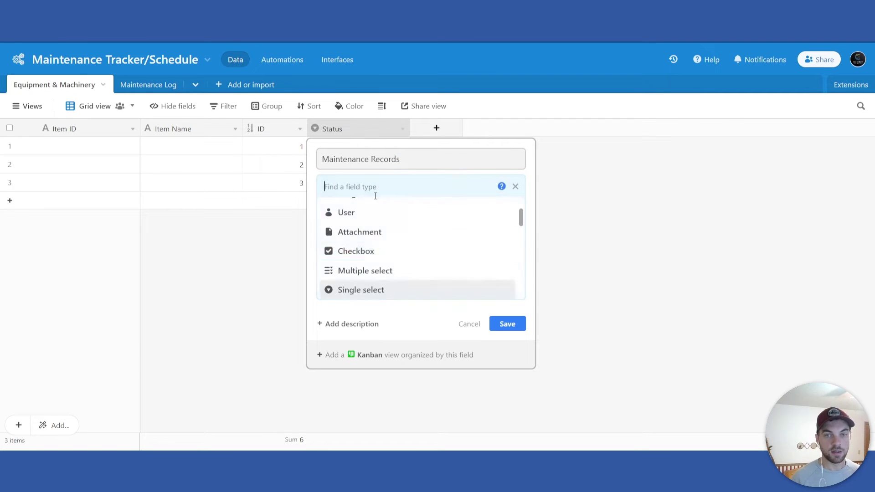
pyautogui.scroll(3, 379, 232)
pyautogui.click(379, 229)
pyautogui.click(506, 279)
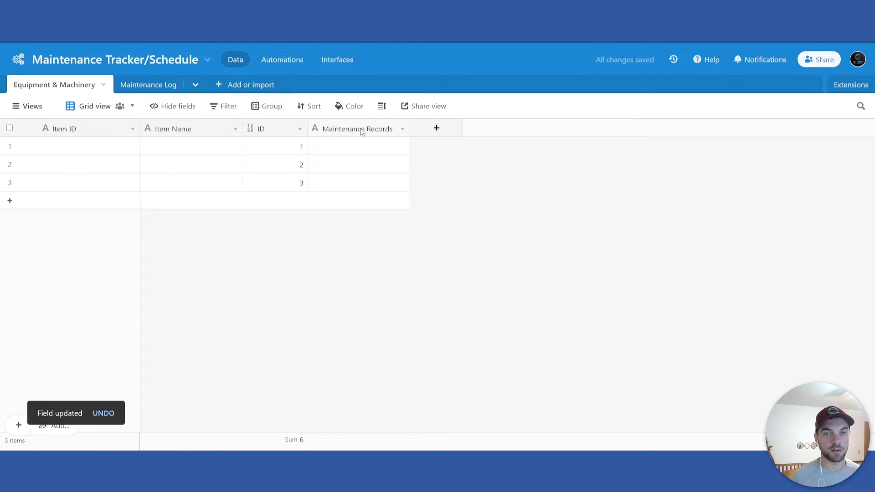
# Add an integer Number field named "Maintenance Frequency (days)" to the Equipment & Machinery table and widen its column to fit the name.
pyautogui.click(433, 128)
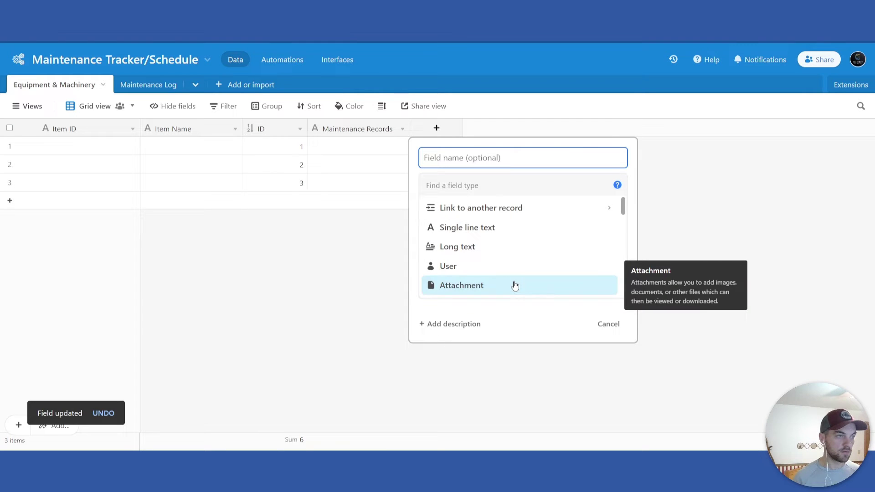
pyautogui.write('Maintenance ')
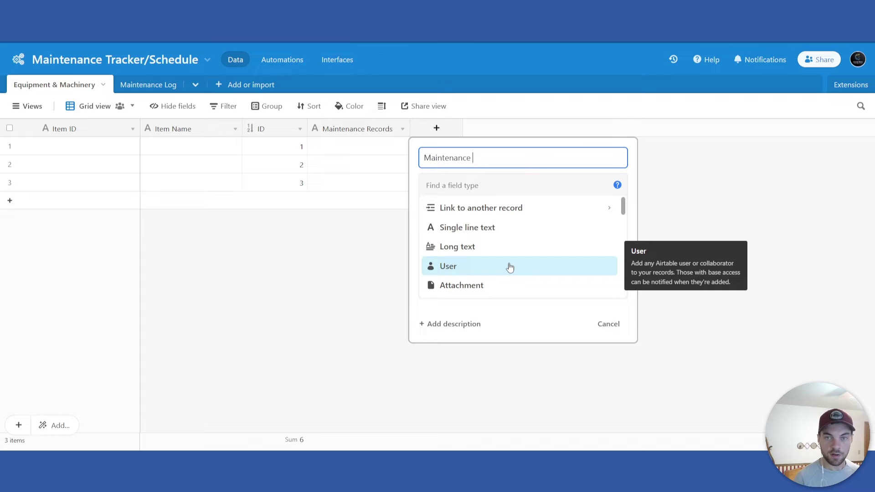
pyautogui.write('Freque')
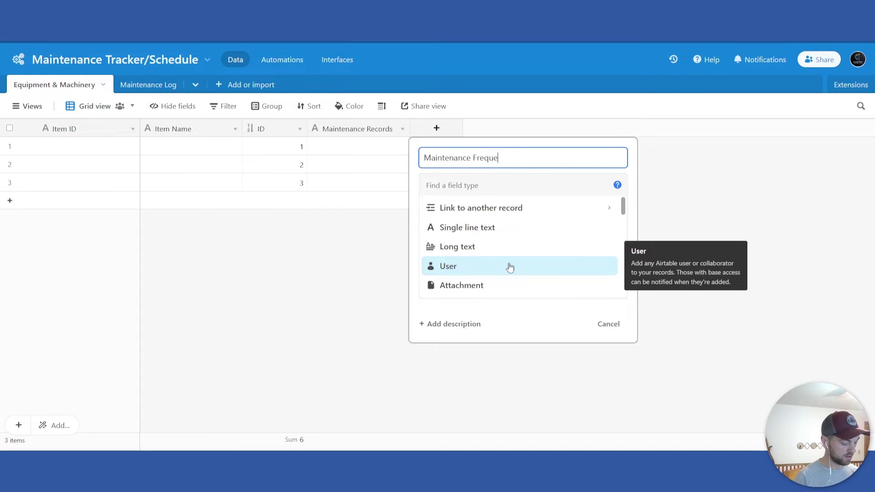
pyautogui.write('ncy (days)')
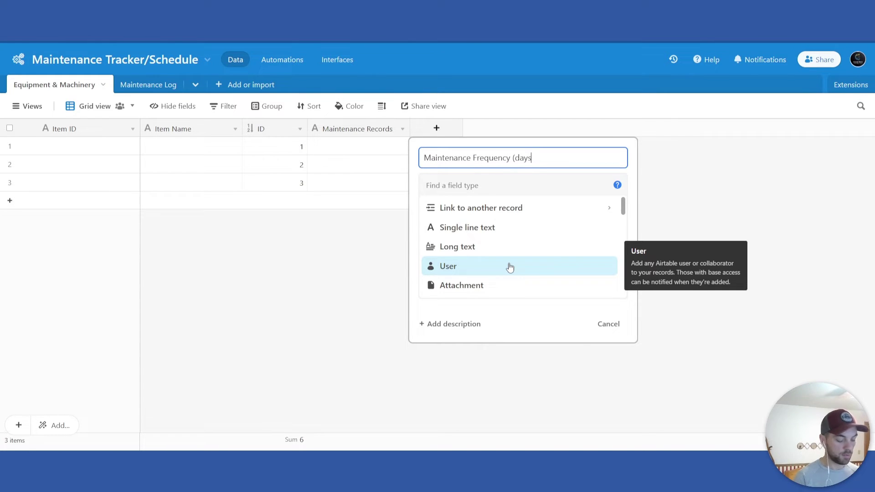
pyautogui.press('Tab')
pyautogui.write('nu')
pyautogui.press('Return')
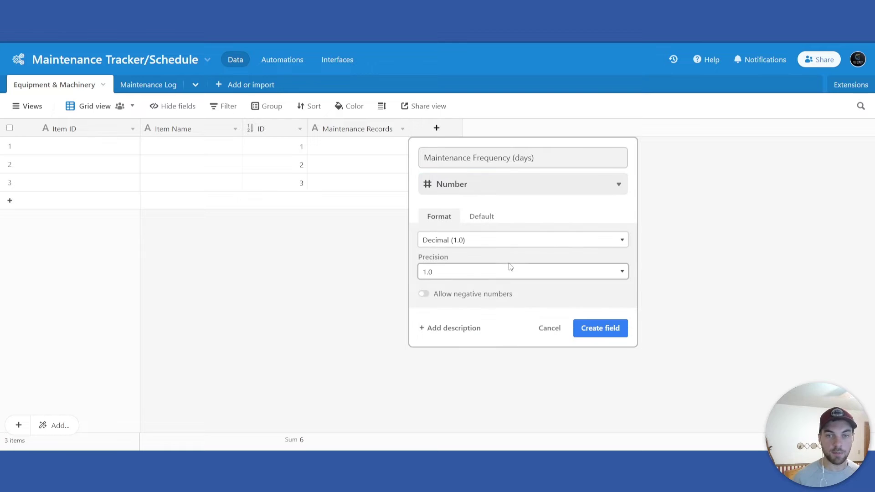
pyautogui.click(491, 246)
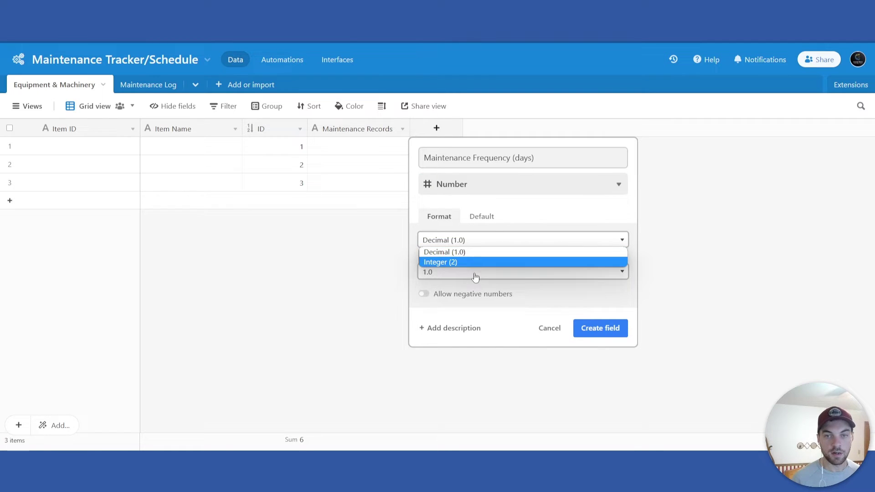
pyautogui.click(476, 261)
pyautogui.click(580, 296)
pyautogui.moveTo(512, 129); pyautogui.dragTo(544, 129)
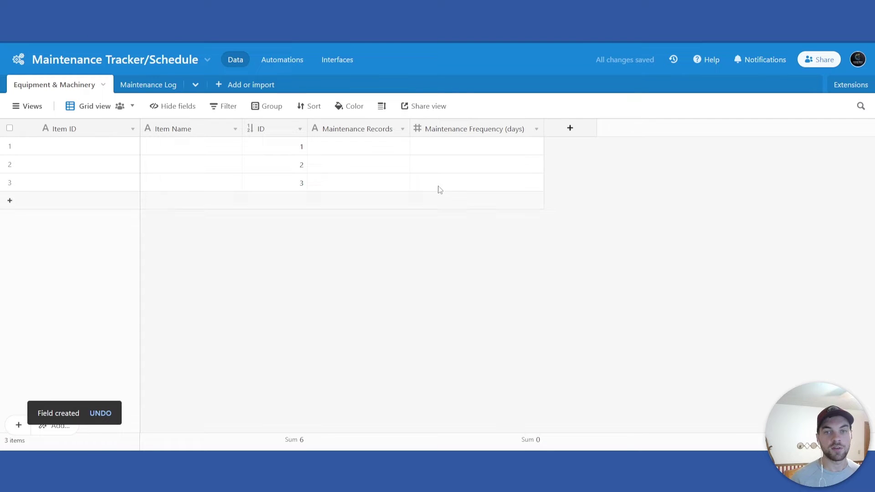
pyautogui.click(426, 147)
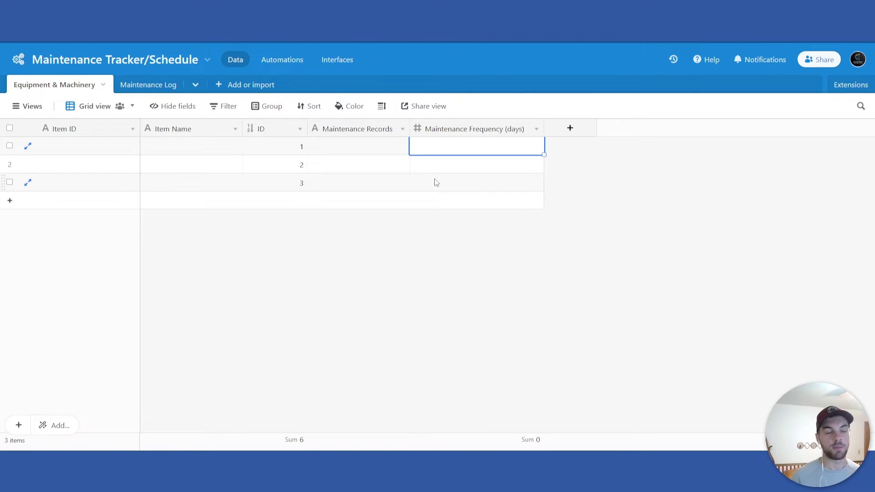
# Add a single line text field named "Next Maint. Date" after the Maintenance Frequency (days) field.
pyautogui.click(567, 128)
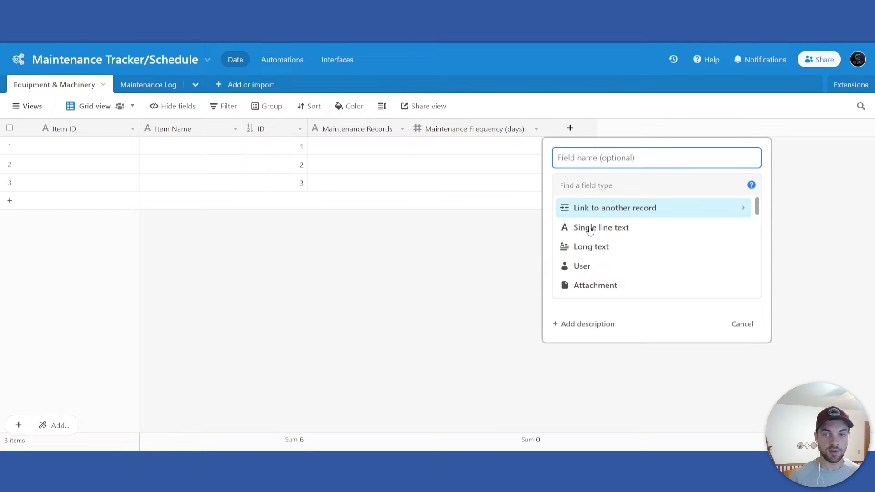
pyautogui.write('Next Maint. Date')
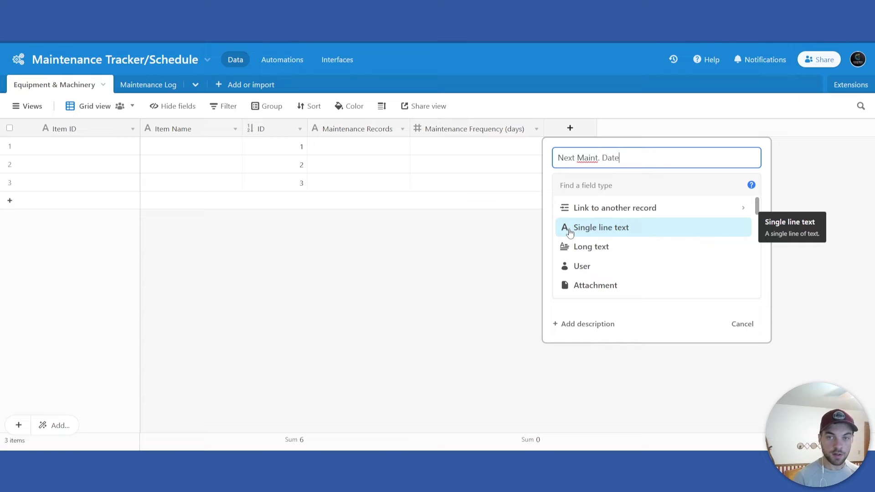
pyautogui.press('Tab')
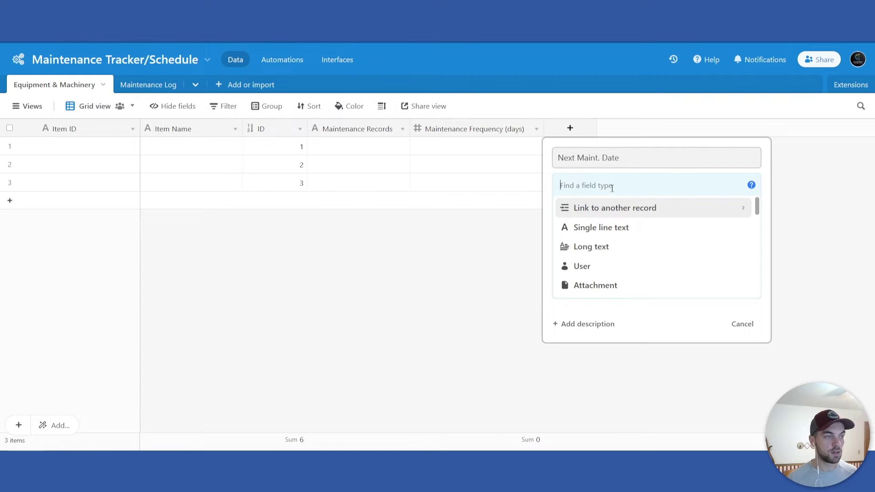
pyautogui.write('sing')
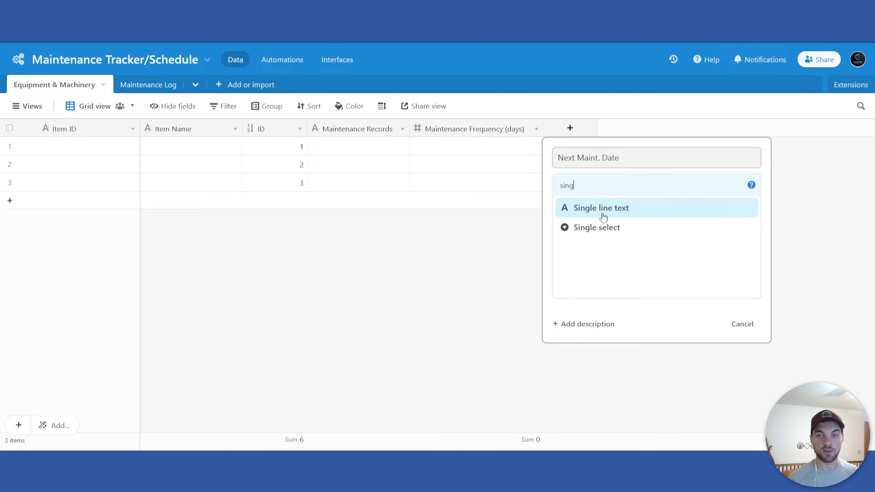
pyautogui.click(603, 214)
pyautogui.click(723, 274)
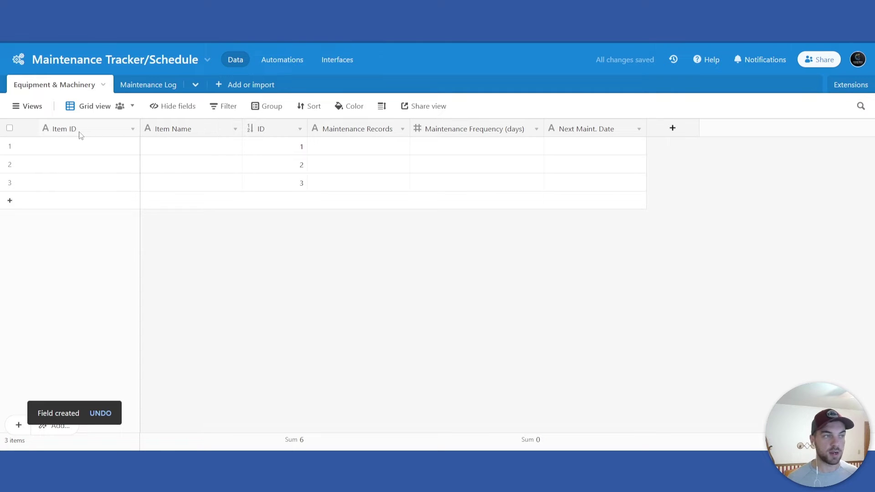
# Widen the Item ID column slightly and change the primary field's type to Formula.
pyautogui.moveTo(139, 131); pyautogui.dragTo(147, 132)
pyautogui.click(138, 130)
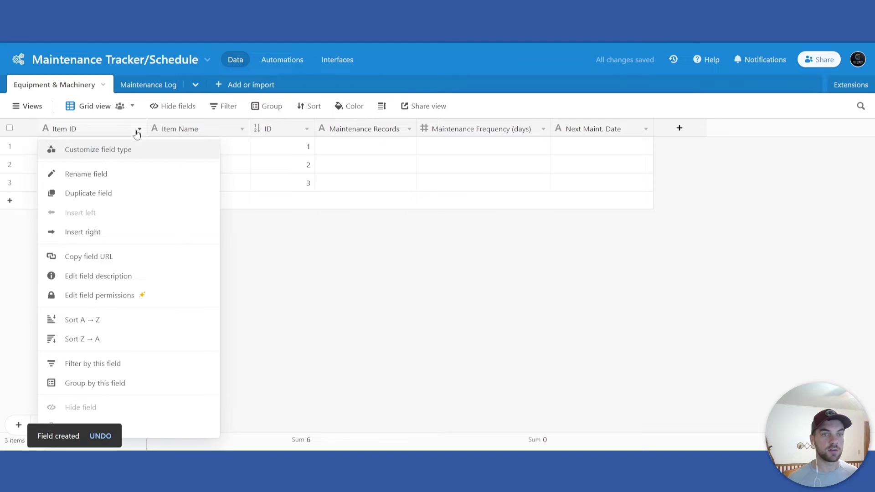
pyautogui.click(101, 153)
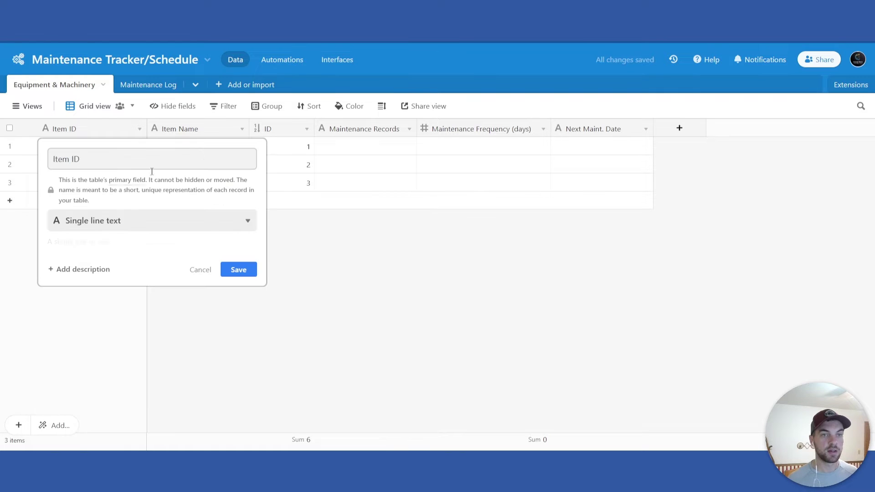
pyautogui.click(103, 221)
pyautogui.write('form')
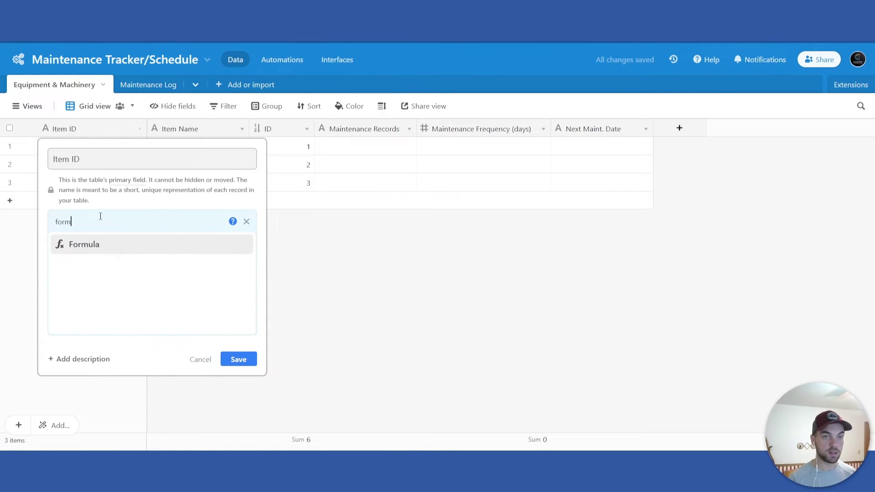
pyautogui.click(105, 245)
pyautogui.click(110, 304)
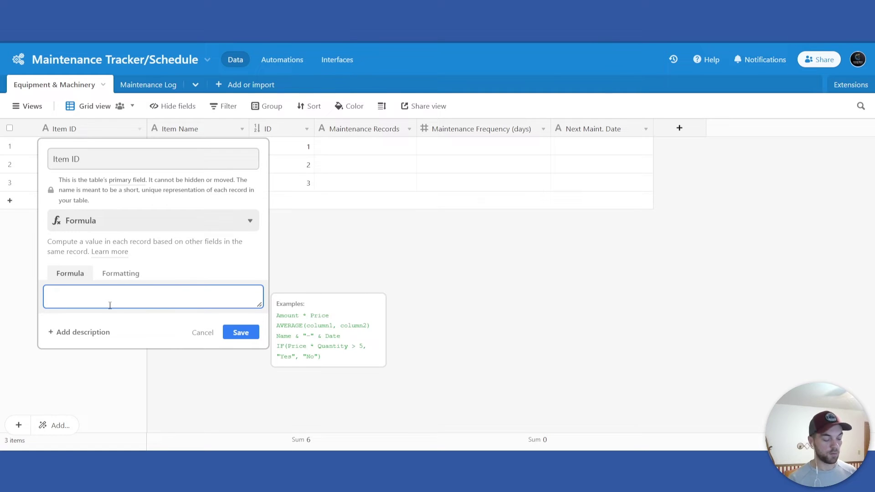
# Set the Item ID formula to CONCATENATE({Item Name}, " - ", ID) and save the field.
pyautogui.write('conc')
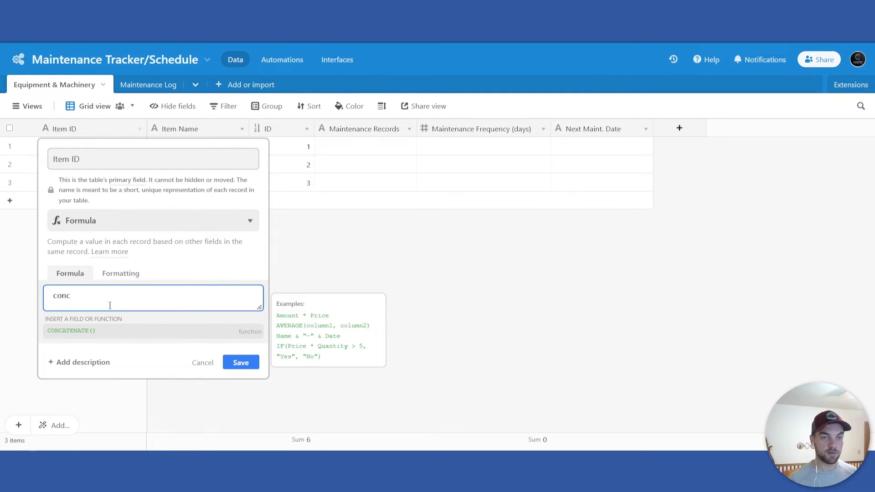
pyautogui.click(172, 328)
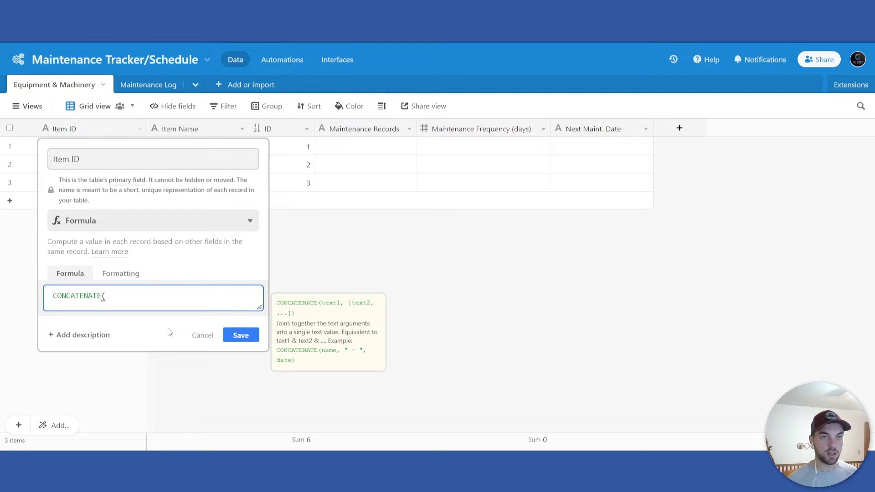
pyautogui.write('{It')
pyautogui.click(168, 332)
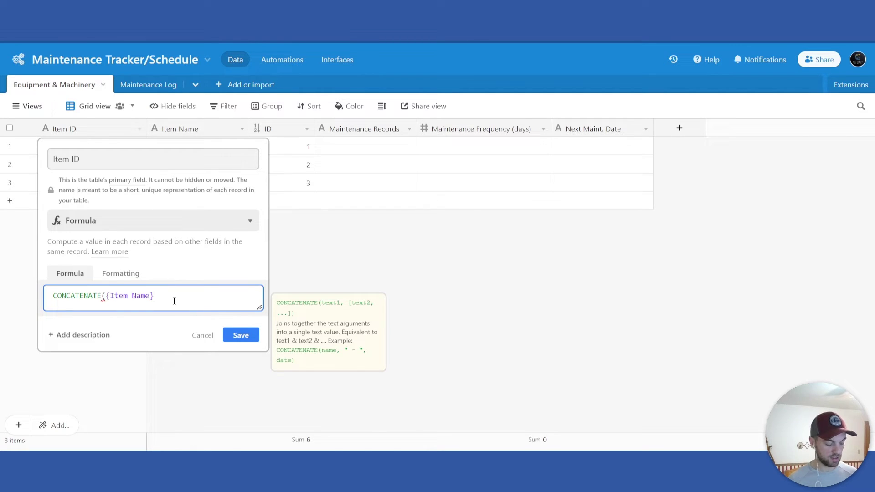
pyautogui.write(', " - ", id')
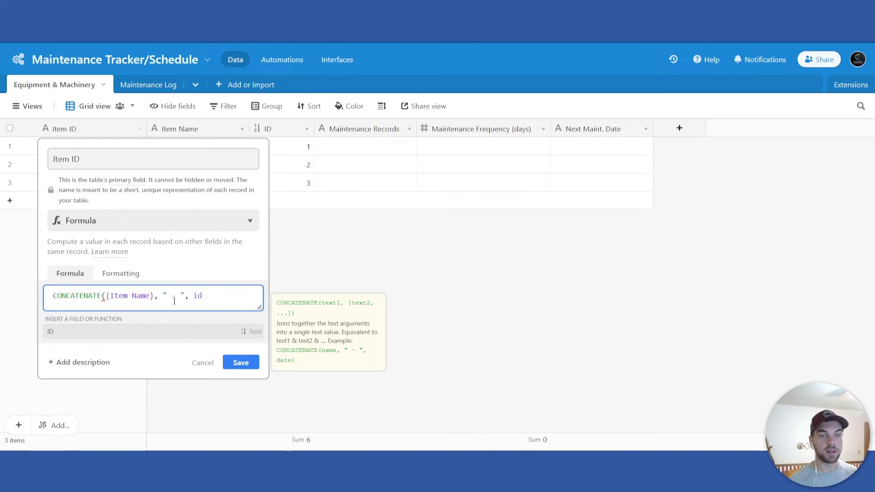
pyautogui.click(130, 332)
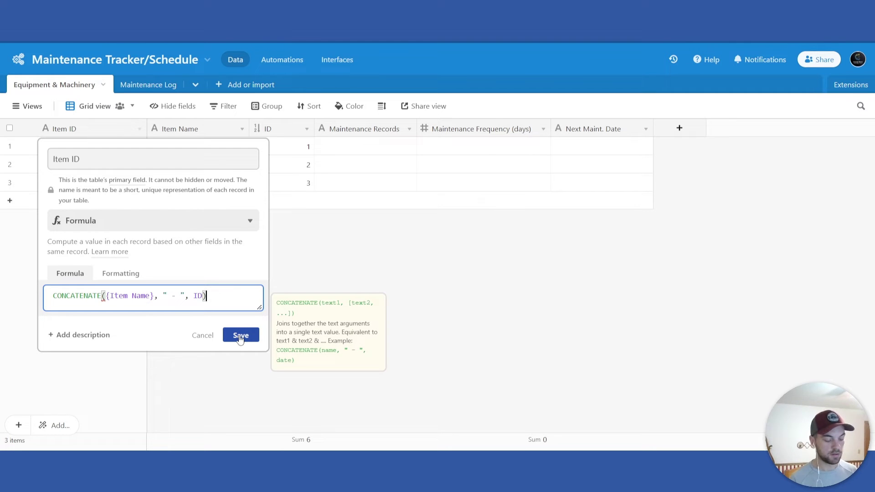
pyautogui.click(240, 337)
# Fill in the Item Name of the three records with Truck, Excavator and Trailer.
pyautogui.click(191, 153)
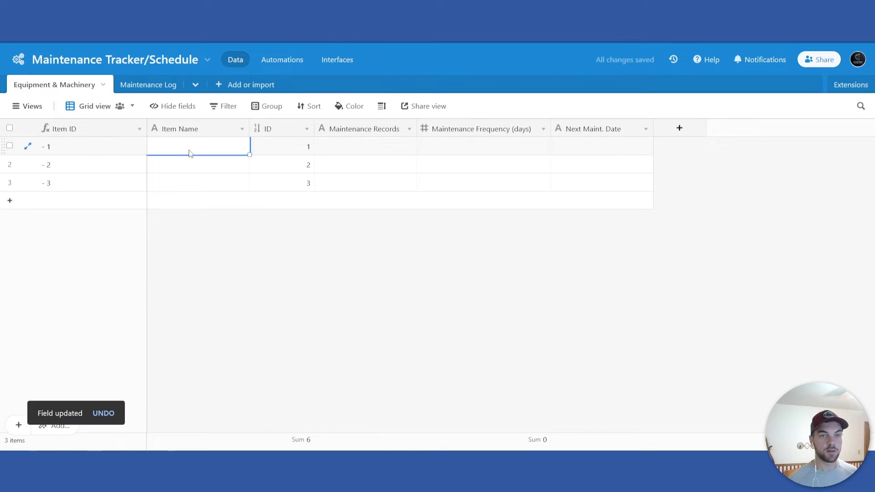
pyautogui.write('Truck')
pyautogui.press('Return')
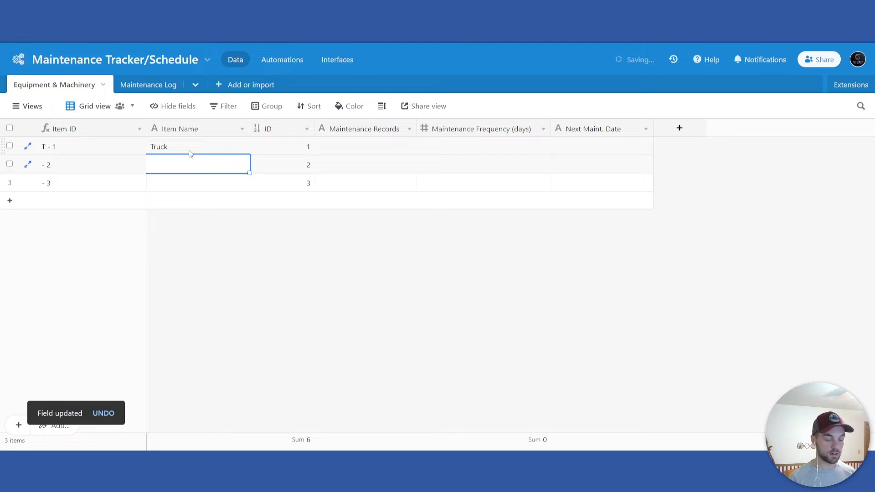
pyautogui.write('Ex')
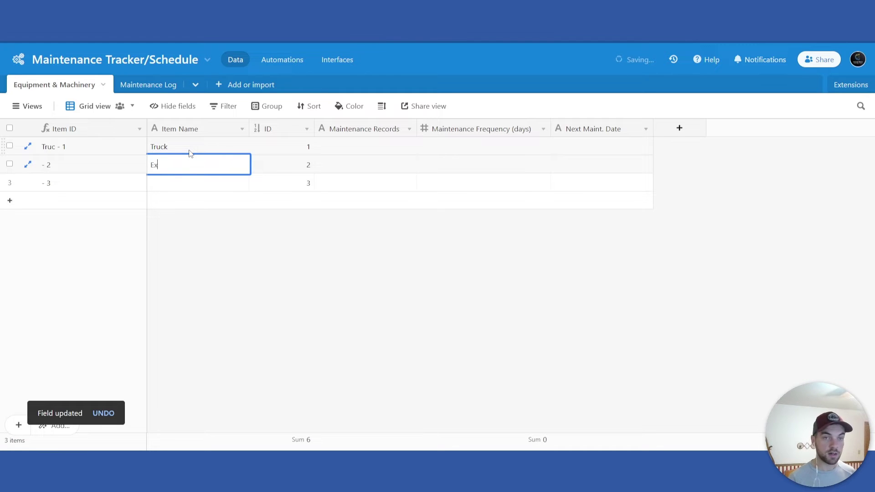
pyautogui.write('cavator')
pyautogui.press('Return')
pyautogui.write('Trailer')
pyautogui.press('Tab')
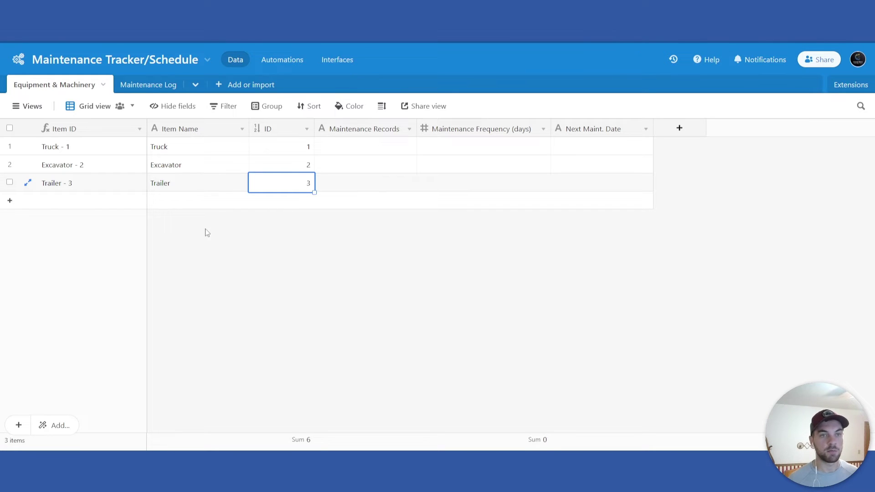
pyautogui.click(406, 224)
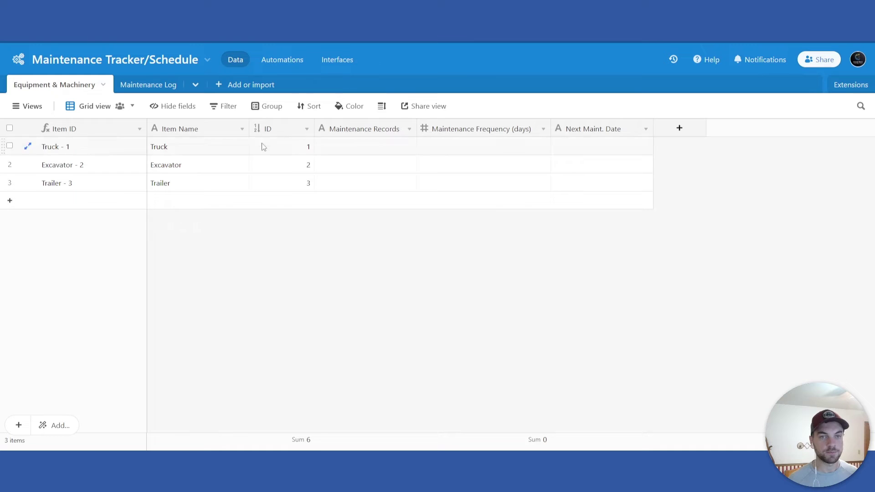
# Convert the Maintenance Records field to a link to the Maintenance Log table, skip adding lookup fields, and widen its column.
pyautogui.rightClick(376, 130)
pyautogui.click(369, 157)
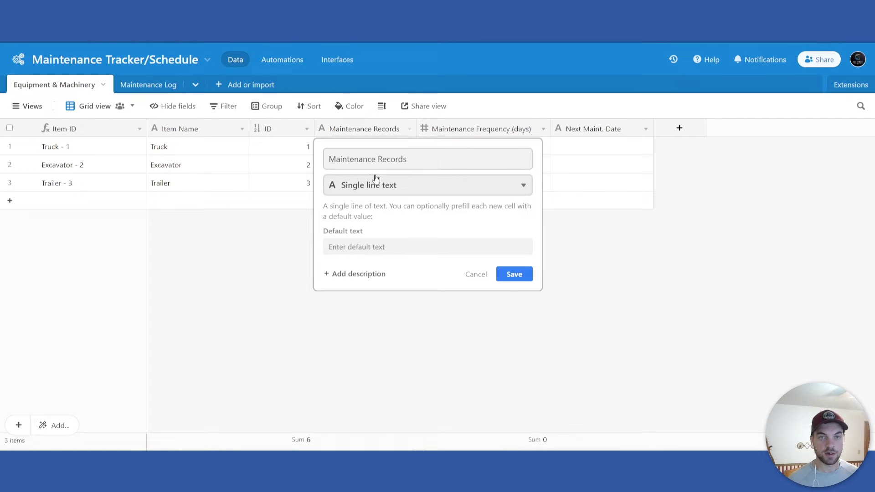
pyautogui.click(385, 187)
pyautogui.click(383, 210)
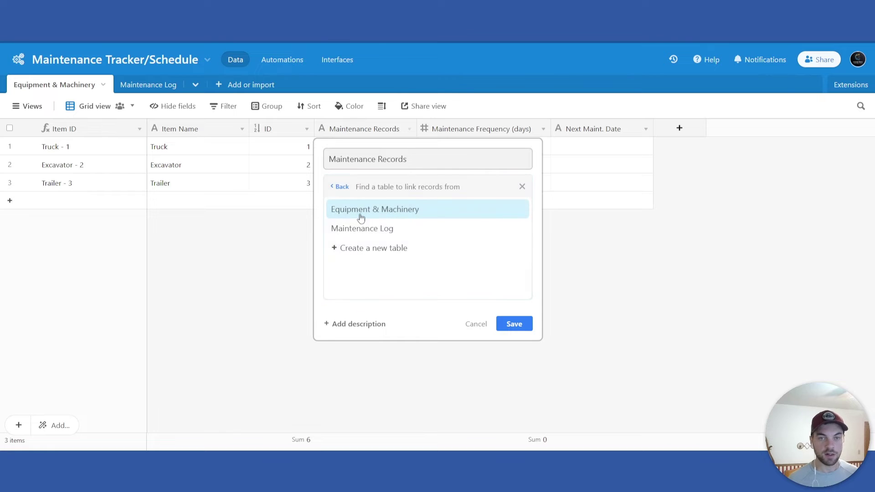
pyautogui.click(373, 229)
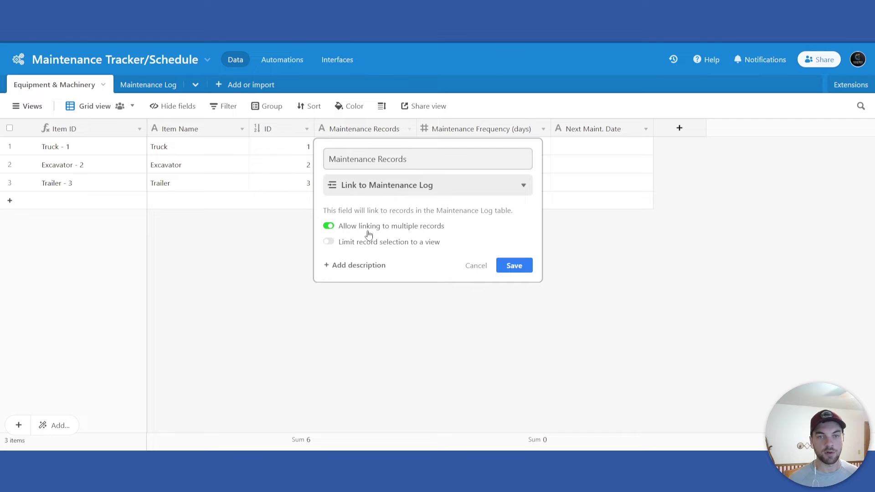
pyautogui.click(508, 266)
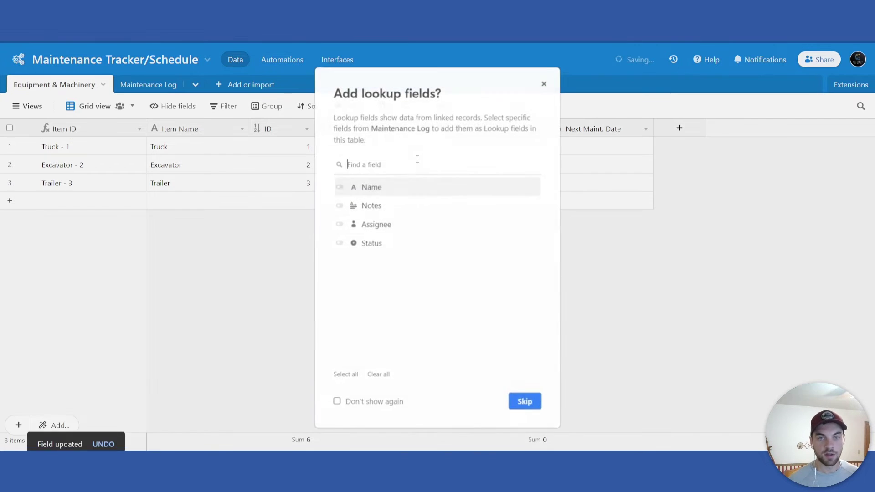
pyautogui.click(520, 397)
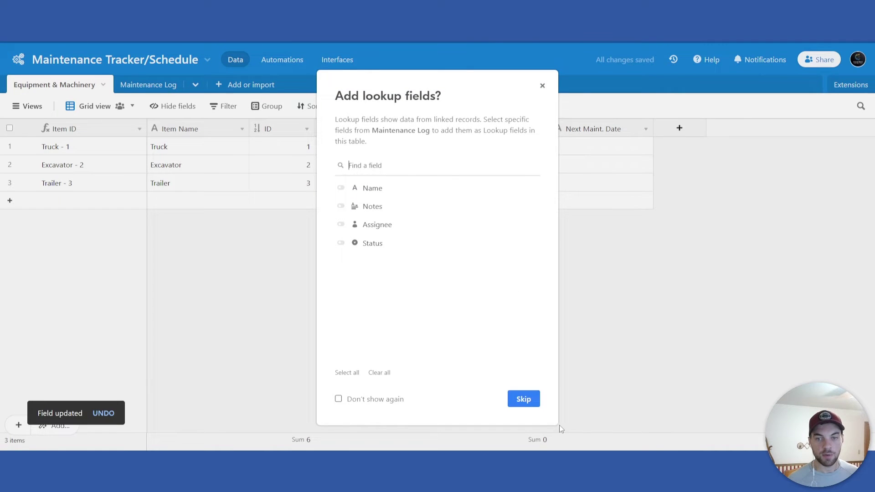
pyautogui.moveTo(411, 126); pyautogui.dragTo(421, 126)
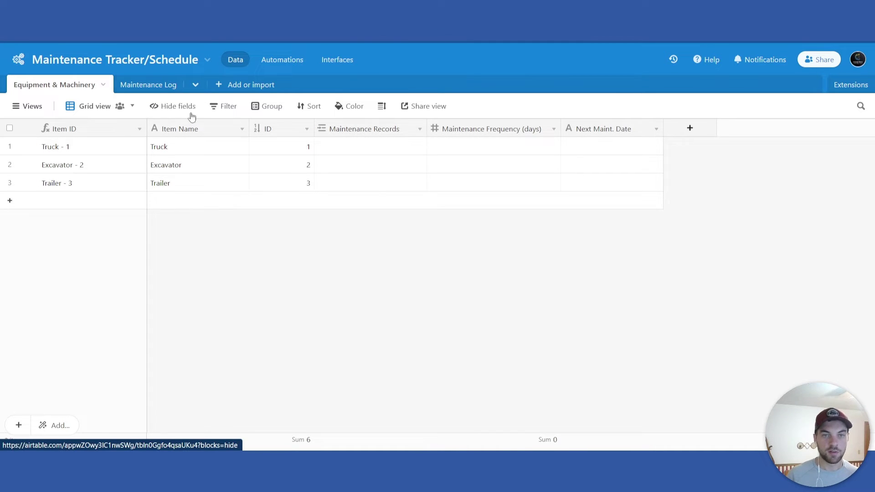
# Delete the Notes, Assignee and Status fields from the Maintenance Log table.
pyautogui.click(144, 91)
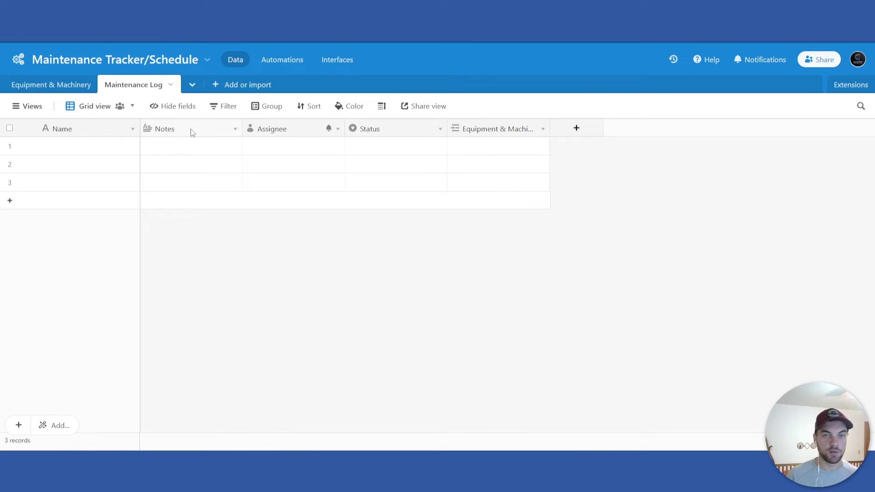
pyautogui.rightClick(192, 132)
pyautogui.click(174, 131)
pyautogui.rightClick(184, 135)
pyautogui.click(185, 426)
pyautogui.rightClick(195, 132)
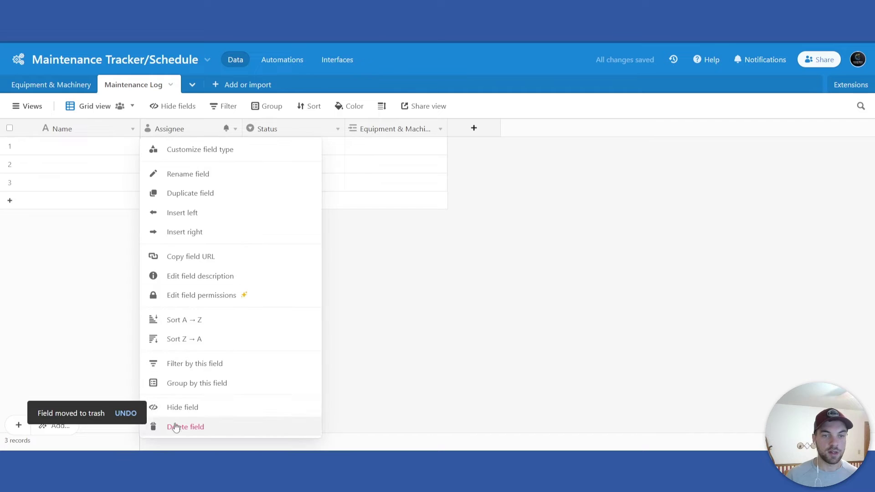
pyautogui.click(182, 430)
pyautogui.rightClick(179, 134)
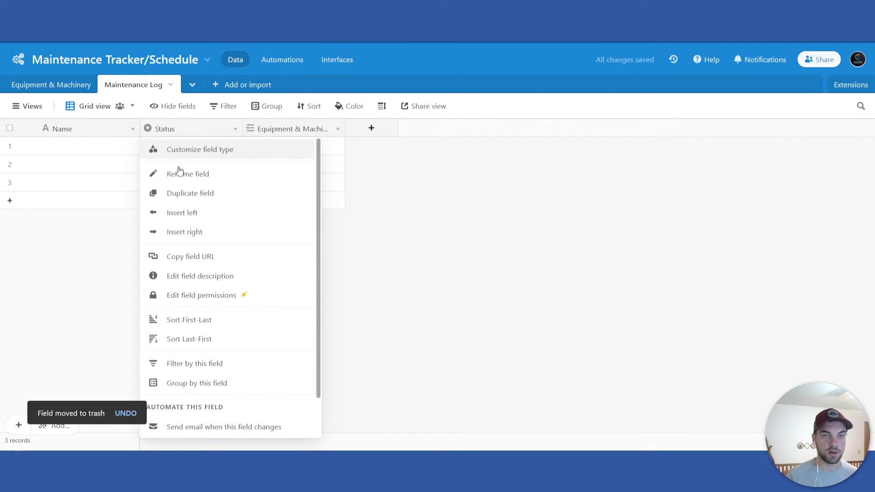
pyautogui.scroll(-2, 220, 377)
pyautogui.click(196, 424)
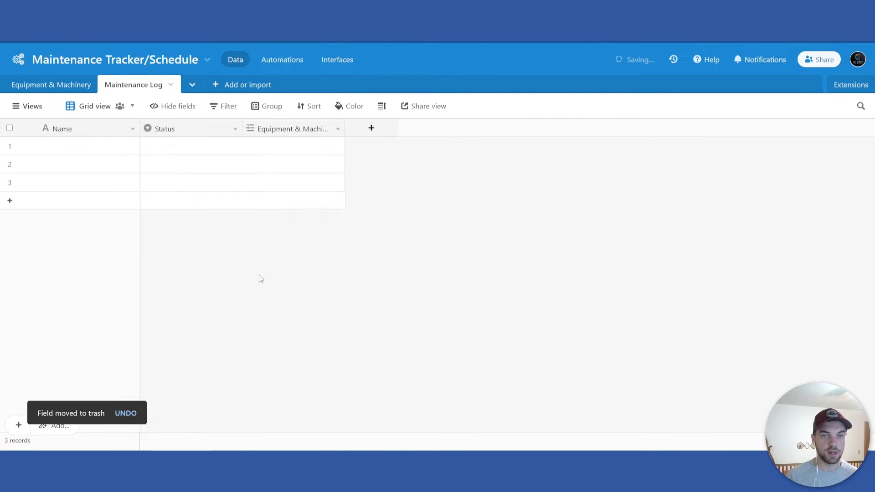
# Adjust the Equipment & Machinery column's width in the Maintenance Log to fit its full name, checking the linked table in between.
pyautogui.moveTo(242, 129); pyautogui.dragTo(279, 127)
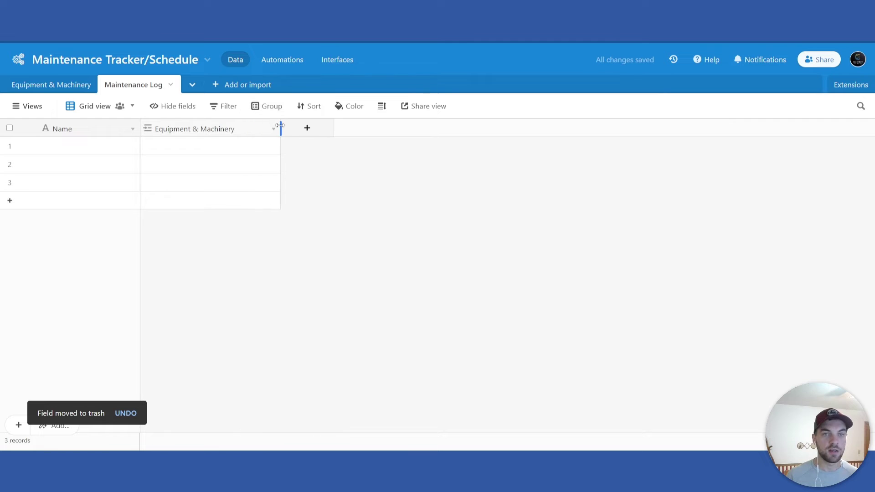
pyautogui.click(73, 88)
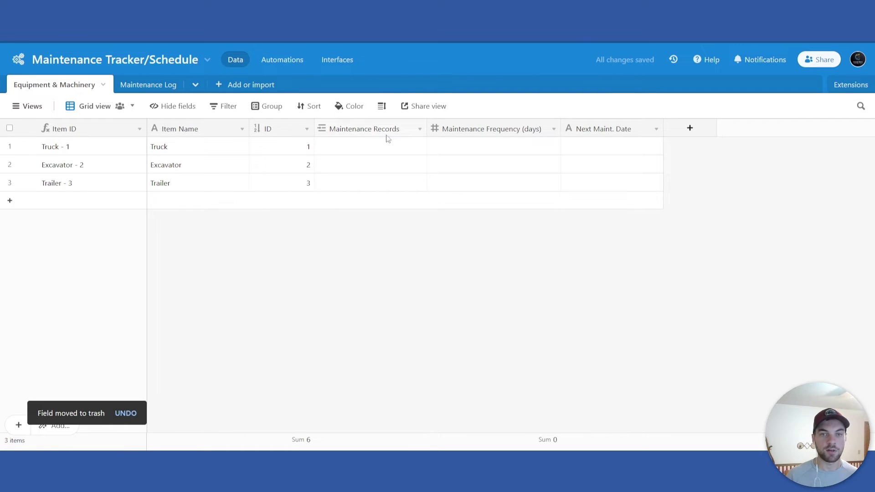
pyautogui.click(155, 90)
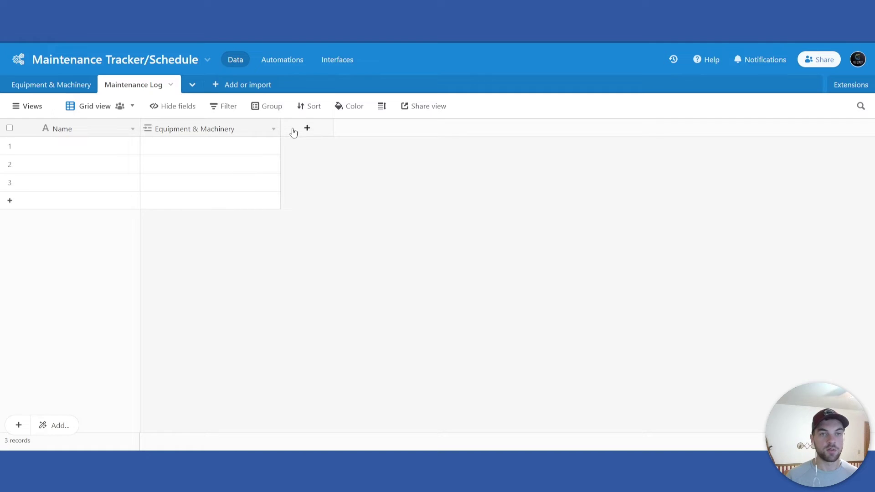
pyautogui.moveTo(280, 128); pyautogui.dragTo(253, 128)
pyautogui.click(94, 132)
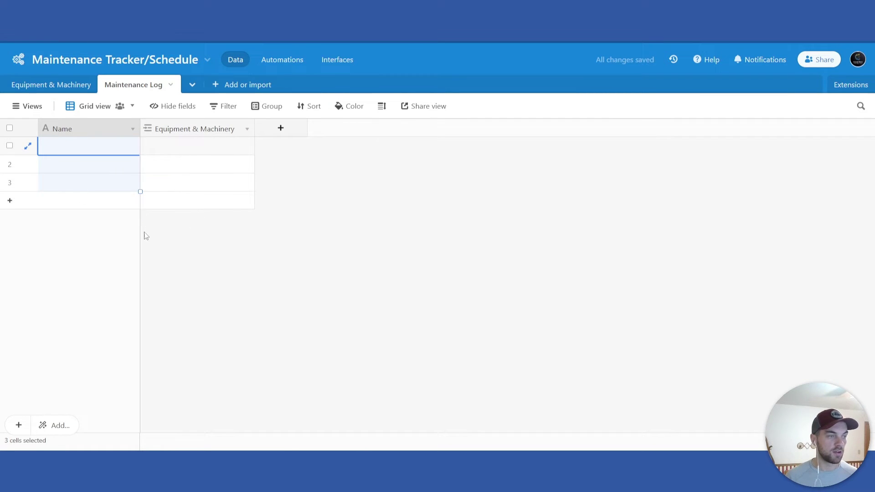
pyautogui.click(305, 273)
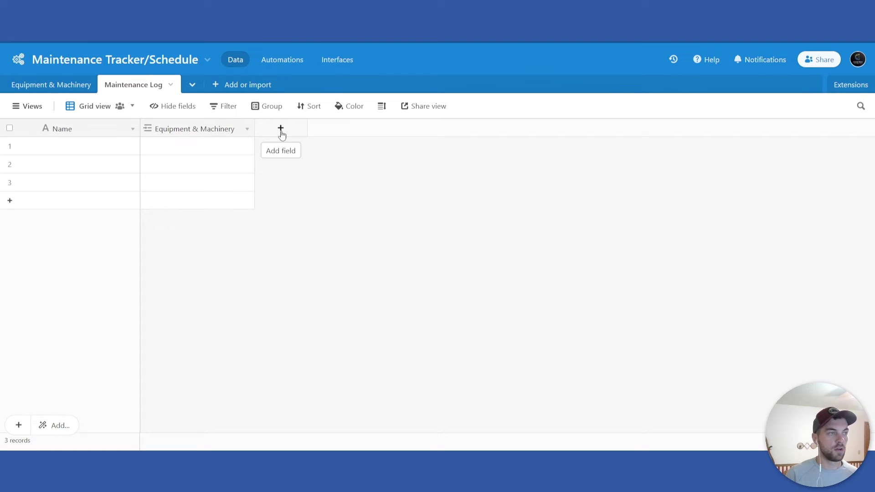
# Rename the Maintenance Log's primary field to Maintenance ID and save it.
pyautogui.doubleClick(80, 129)
pyautogui.write('Maintenance D')
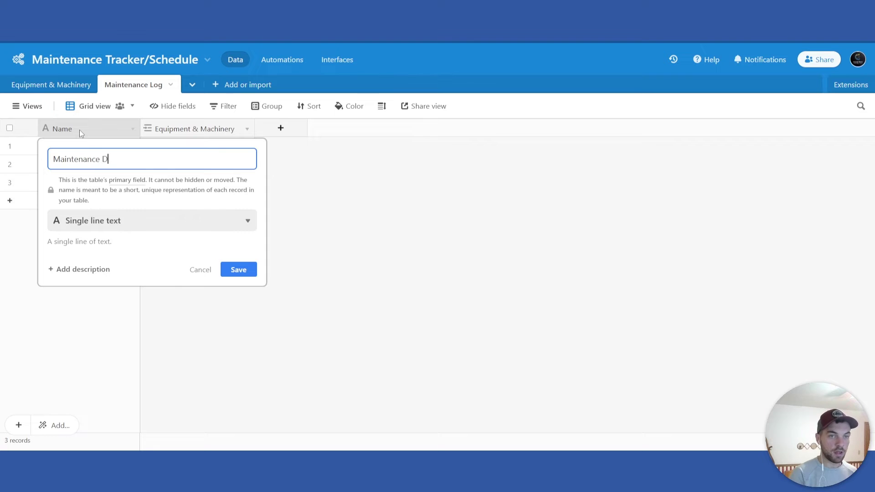
pyautogui.press('BackSpace')
pyautogui.write('ID')
pyautogui.press('Tab')
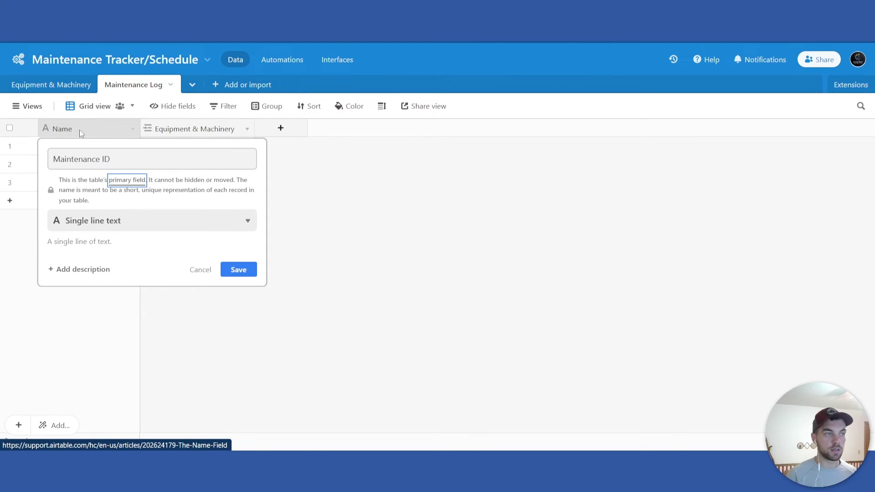
pyautogui.click(233, 272)
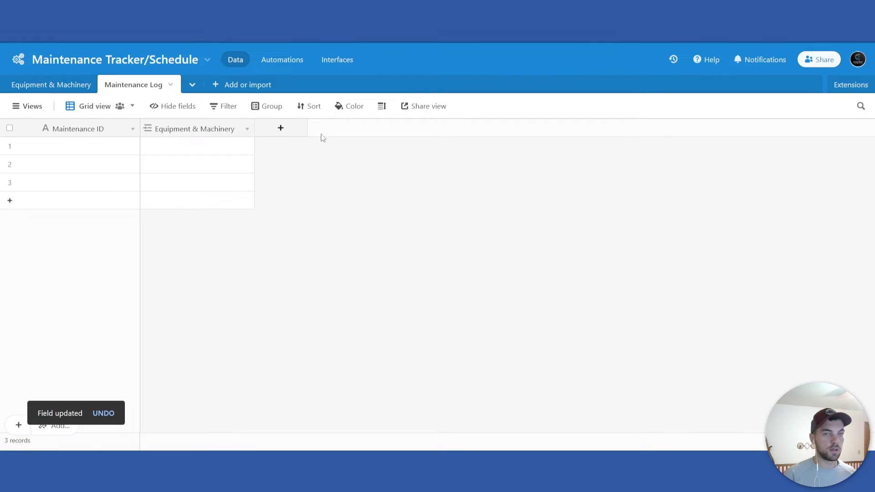
# Add a Long text field named Notes & Work Completed and widen its column to show the full name.
pyautogui.click(290, 129)
pyautogui.write('Notes & Work Completed')
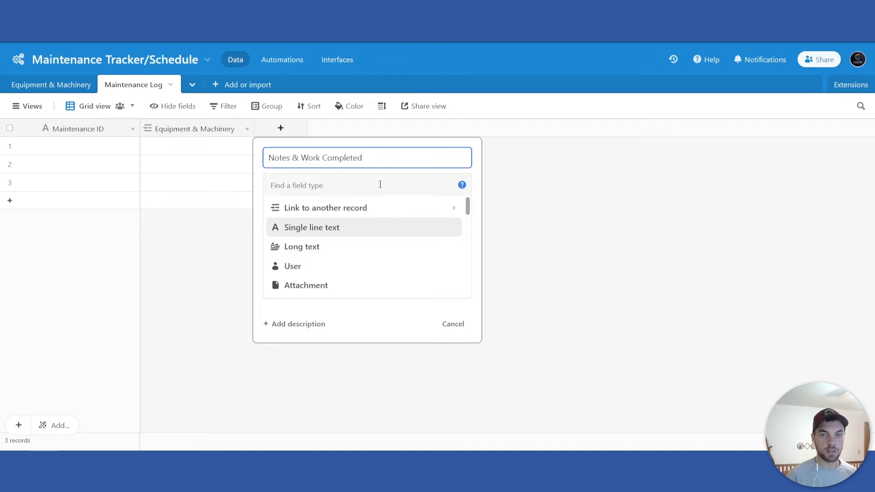
pyautogui.click(381, 185)
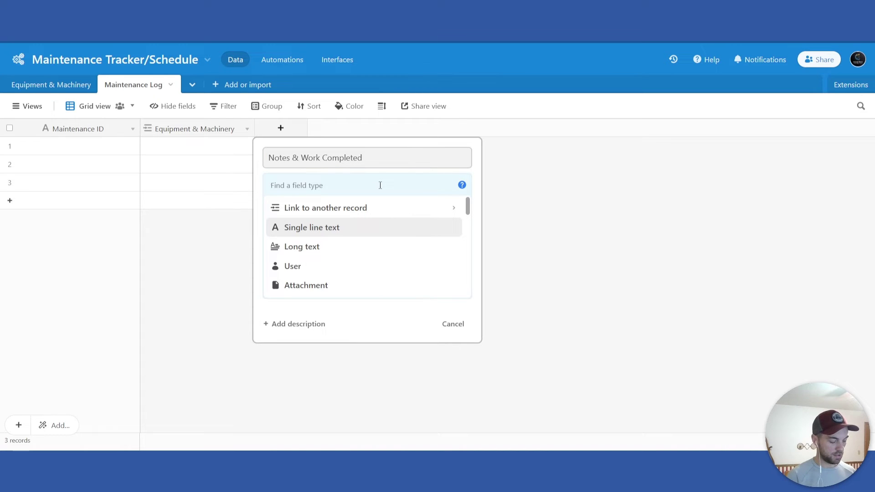
pyautogui.write('long')
pyautogui.click(318, 208)
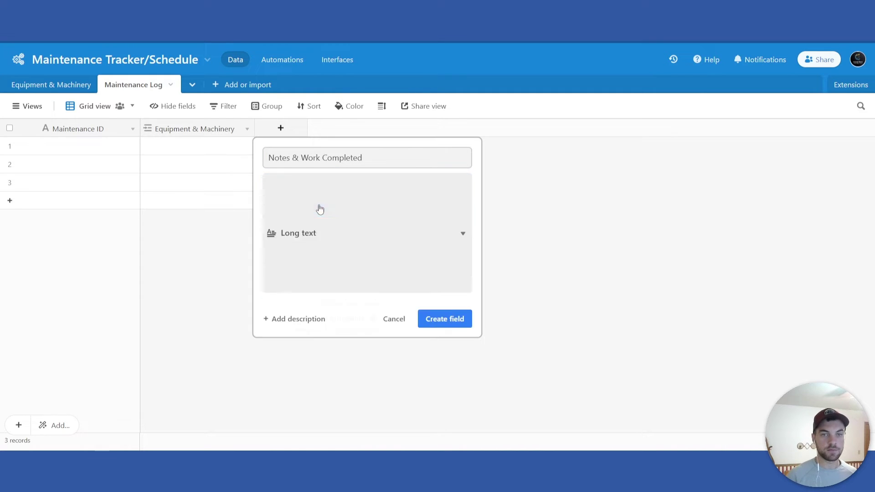
pyautogui.click(454, 275)
pyautogui.moveTo(356, 124); pyautogui.dragTo(383, 124)
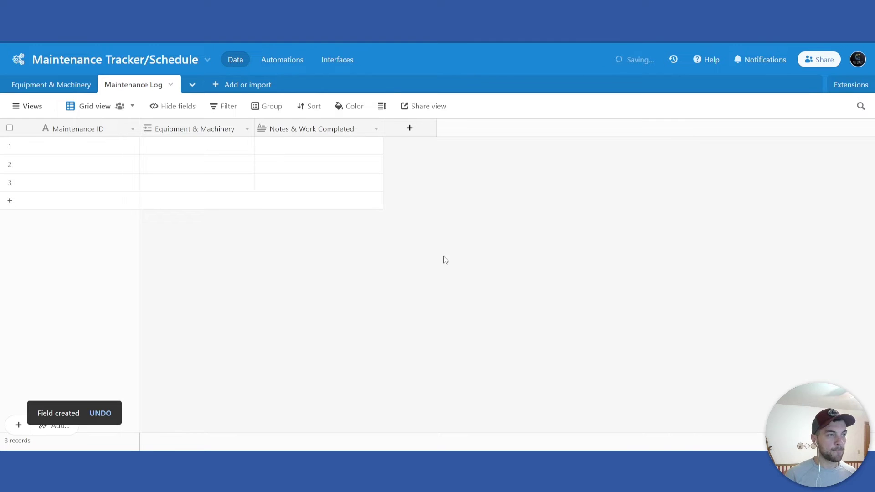
# Add a Date field to the Maintenance Log with the local date format.
pyautogui.click(405, 128)
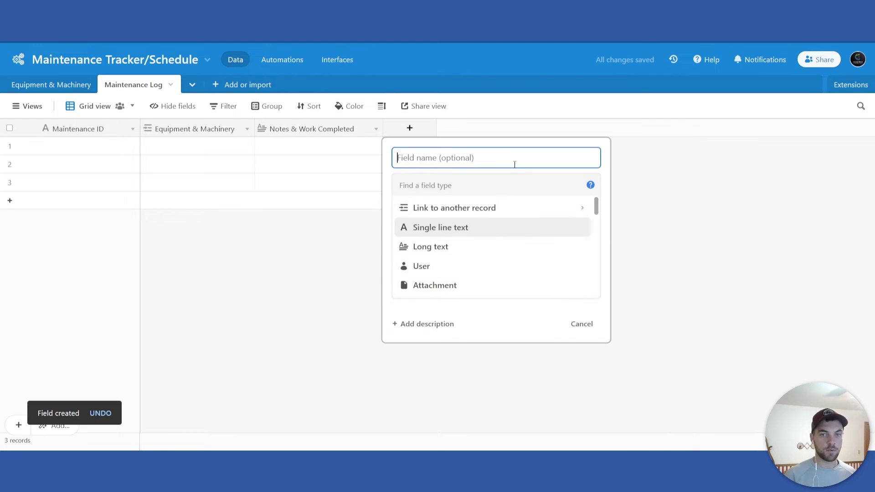
pyautogui.click(464, 186)
pyautogui.write('da')
pyautogui.click(458, 209)
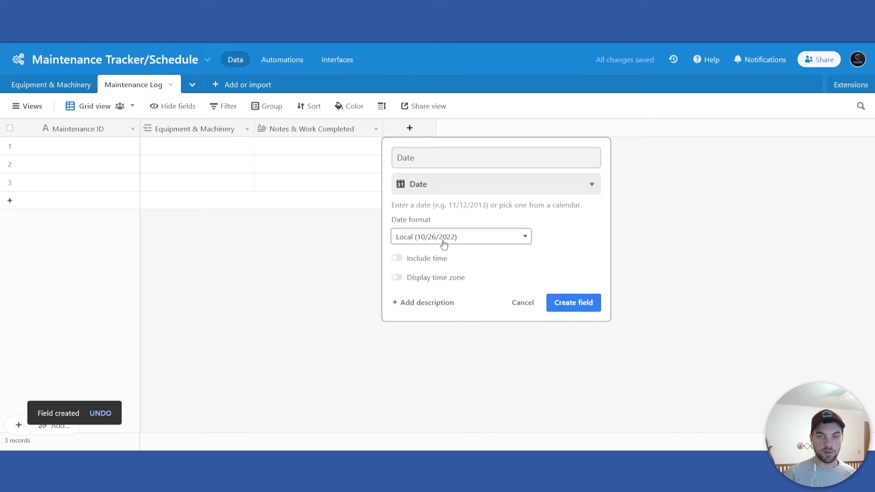
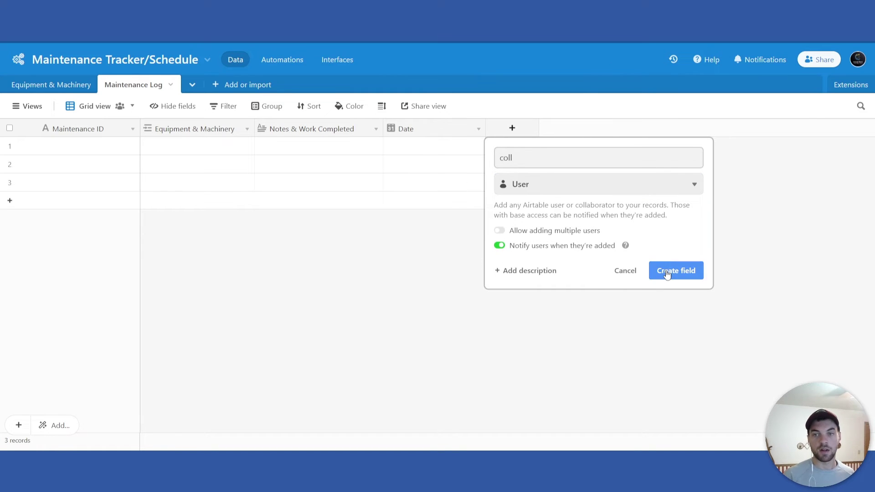
# Discard the unsaved collaborator field and set up a new field named User with the Single select type.
pyautogui.click(631, 279)
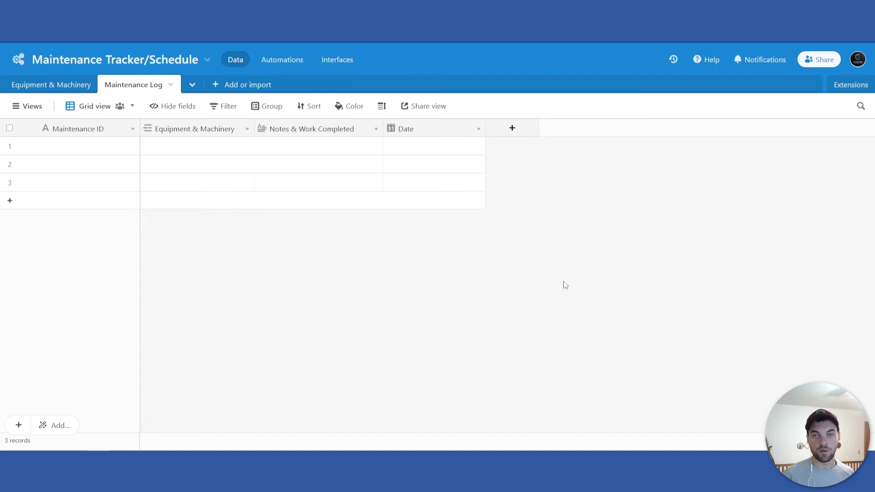
pyautogui.click(509, 133)
pyautogui.write('S')
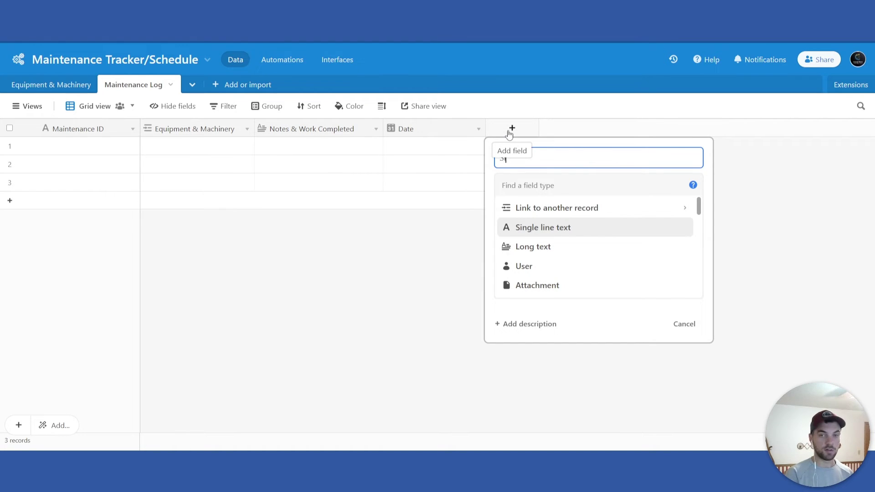
pyautogui.press('BackSpace')
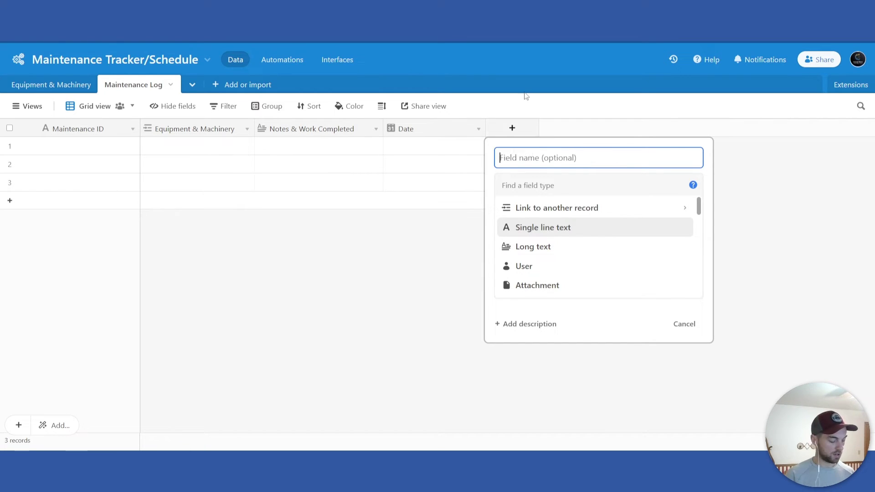
pyautogui.write('User')
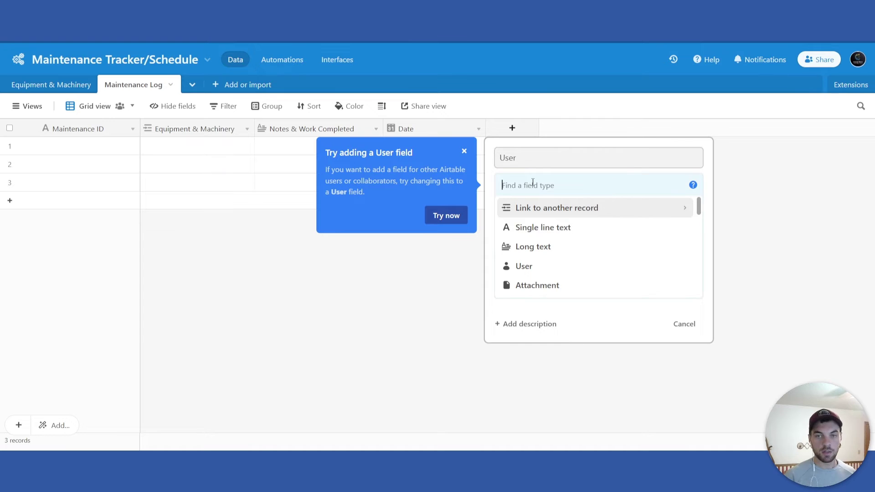
pyautogui.write('single')
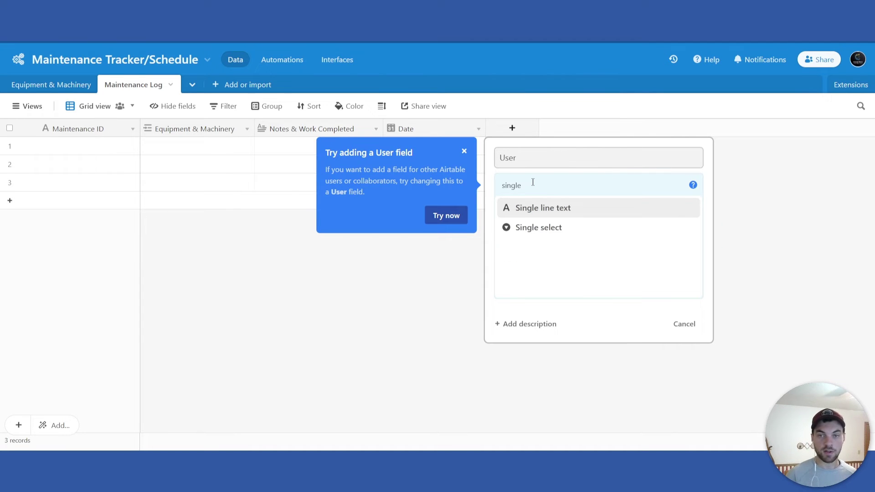
pyautogui.click(531, 228)
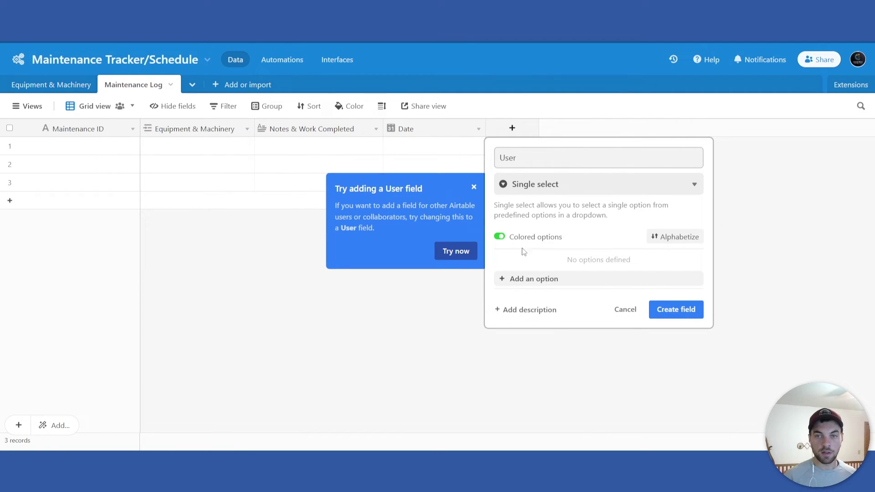
# Add three people's first names as options of the User field and create the field.
pyautogui.click(593, 278)
pyautogui.write('Bob')
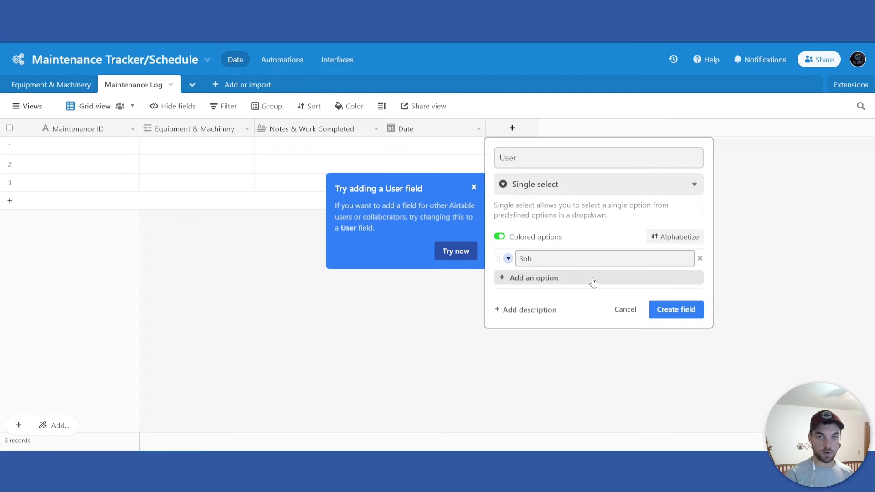
pyautogui.click(593, 279)
pyautogui.write('Tom')
pyautogui.press('Return')
pyautogui.write('John')
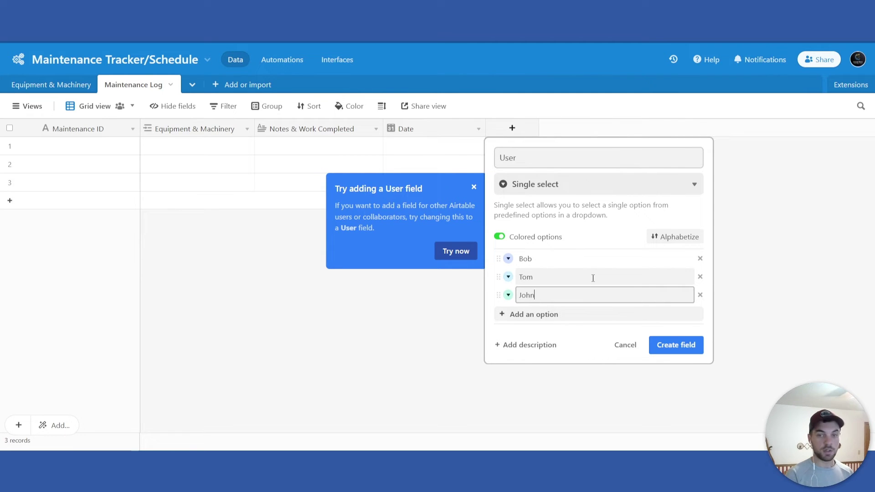
pyautogui.click(676, 345)
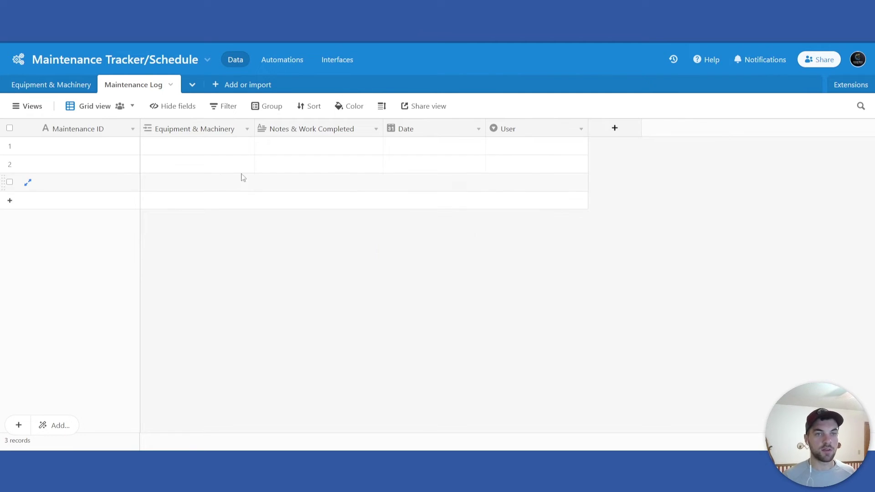
# Change the Maintenance ID primary field's type to Formula.
pyautogui.doubleClick(74, 130)
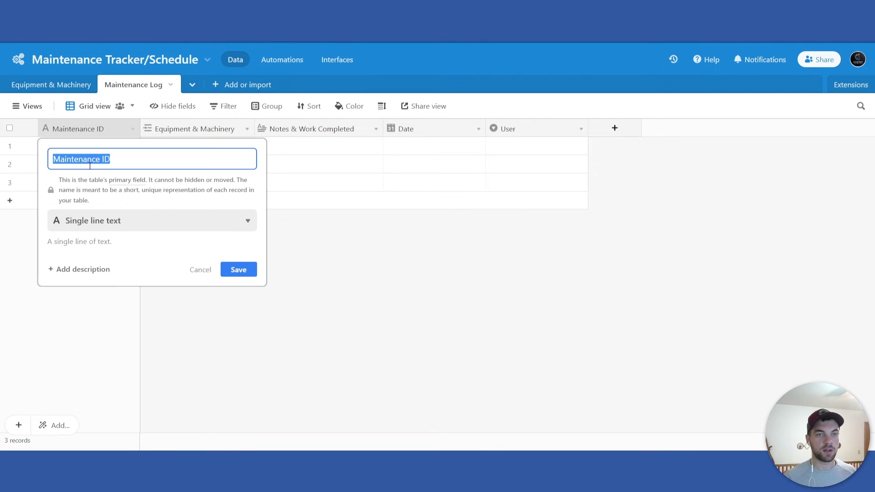
pyautogui.click(110, 221)
pyautogui.write('form')
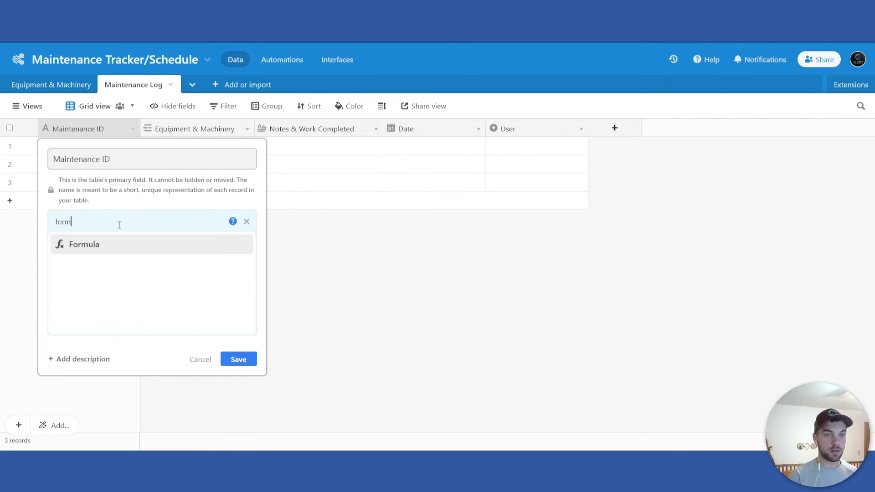
pyautogui.press('Return')
# Start the Maintenance ID formula with CONCATENATE, joining the Equipment & Machinery field and a " - " separator.
pyautogui.click(203, 307)
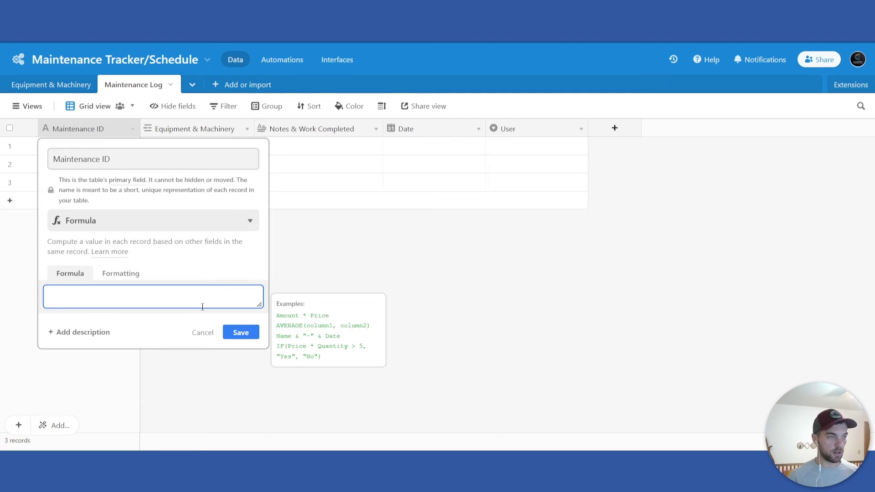
pyautogui.write('con')
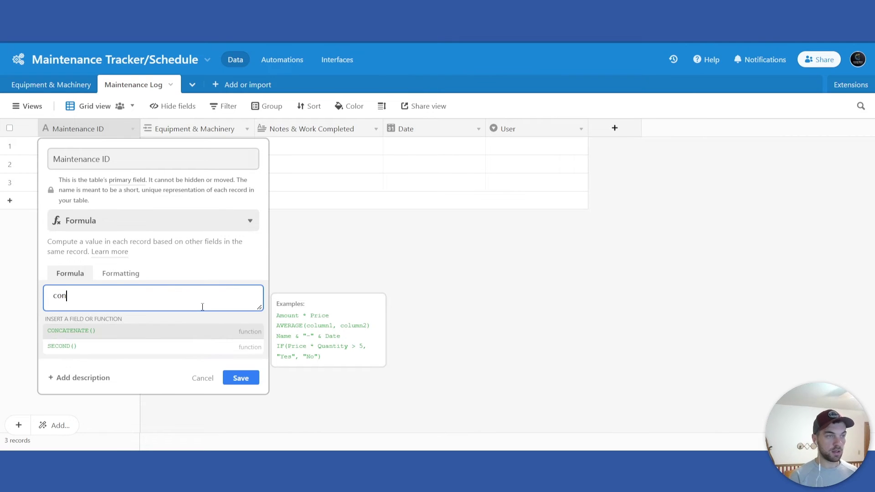
pyautogui.click(98, 336)
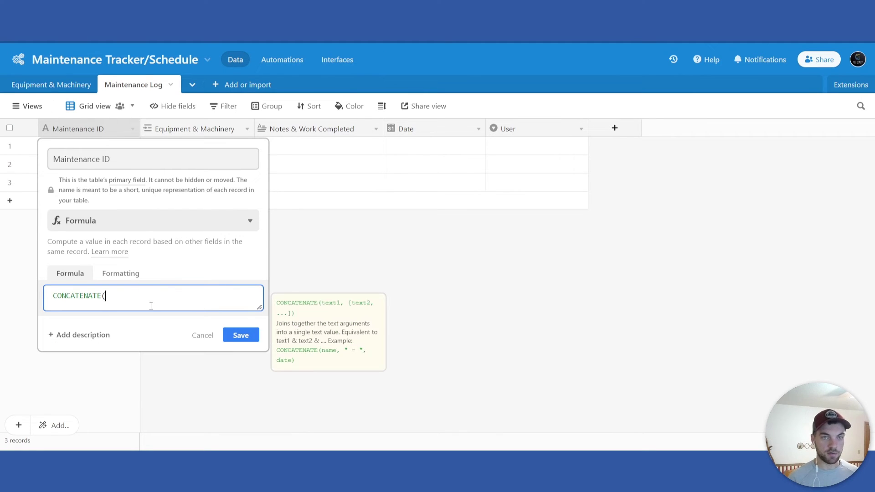
pyautogui.write('e')
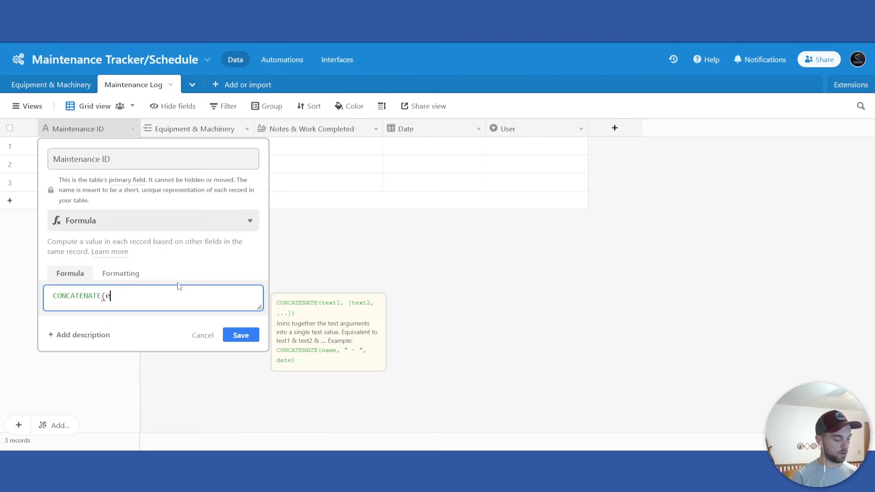
pyautogui.write('qui')
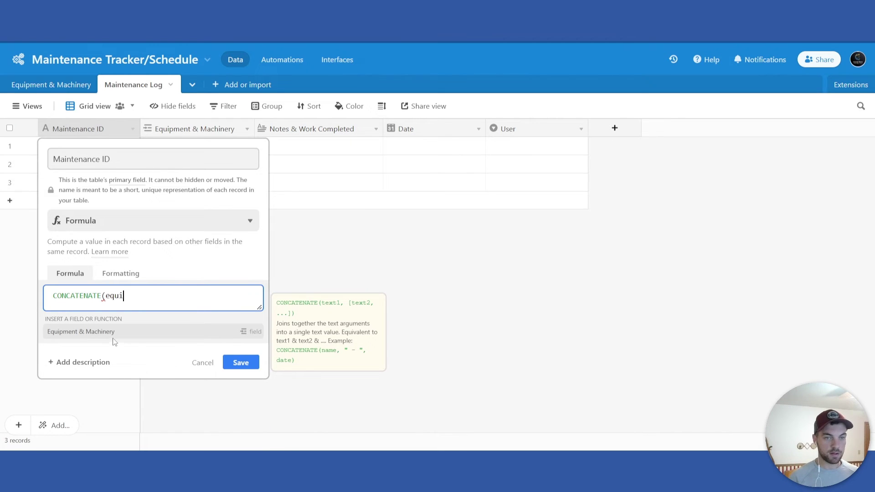
pyautogui.click(113, 336)
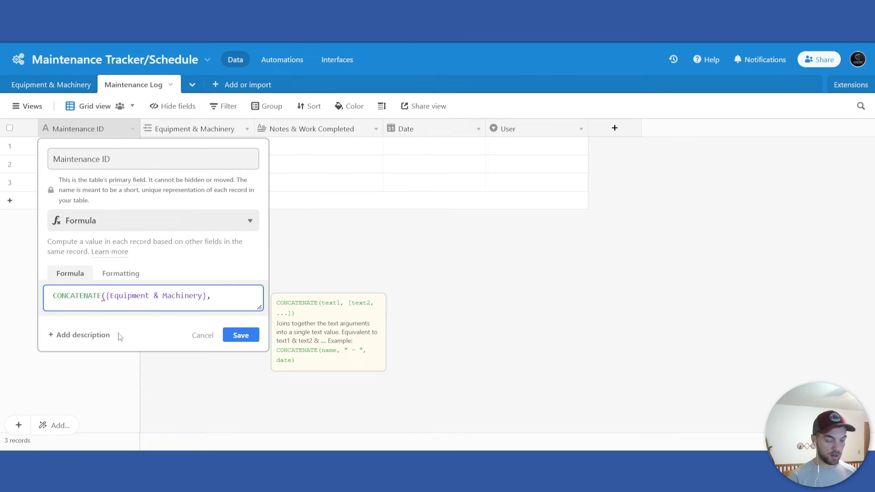
pyautogui.write(', ')
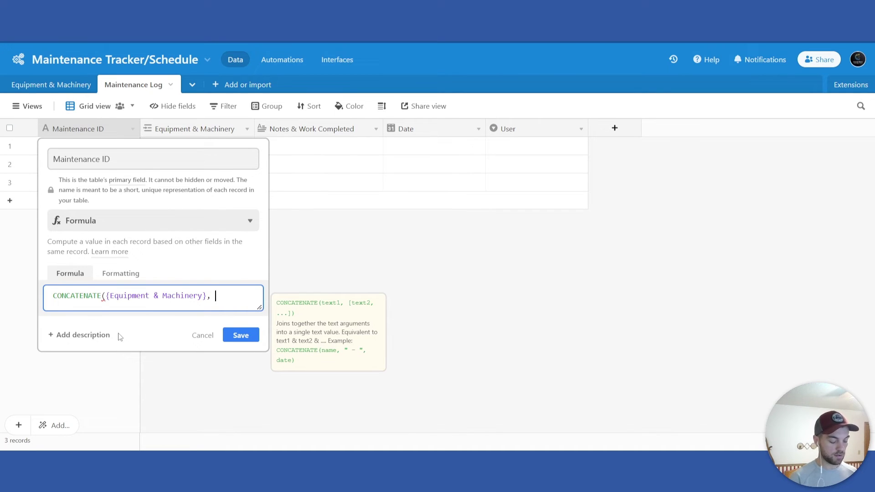
pyautogui.write('""')
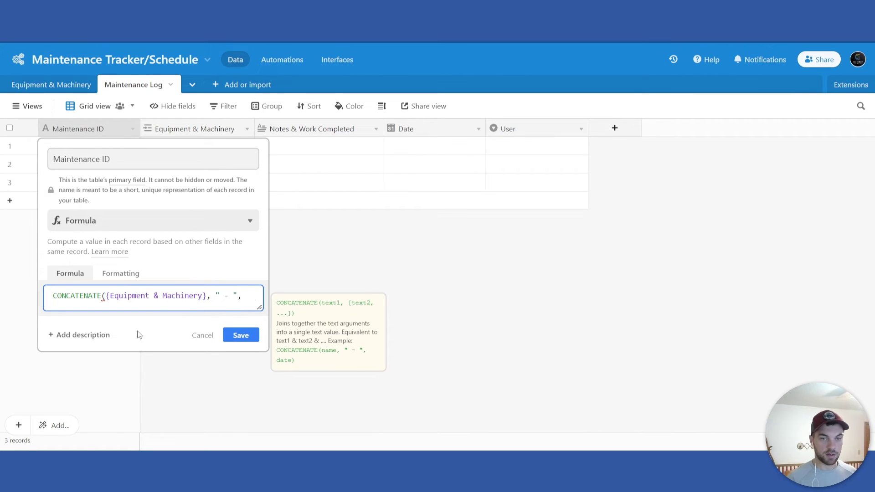
# Complete the CONCATENATE formula with the Date field as its last argument, then save and confirm the field change.
pyautogui.moveTo(259, 307); pyautogui.dragTo(298, 344)
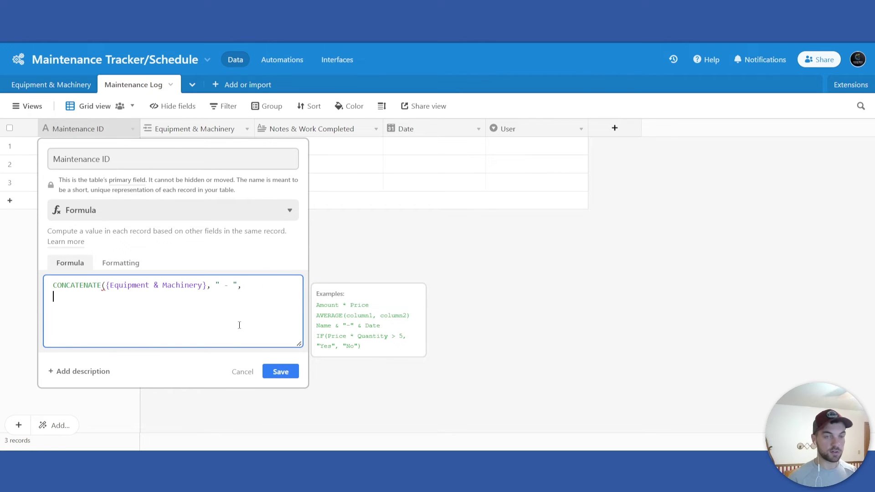
pyautogui.press('BackSpace')
pyautogui.write('date')
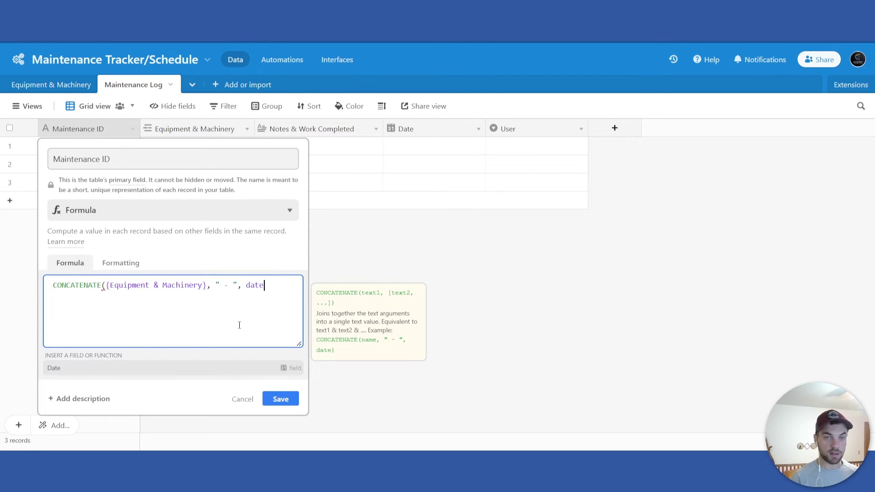
pyautogui.click(176, 367)
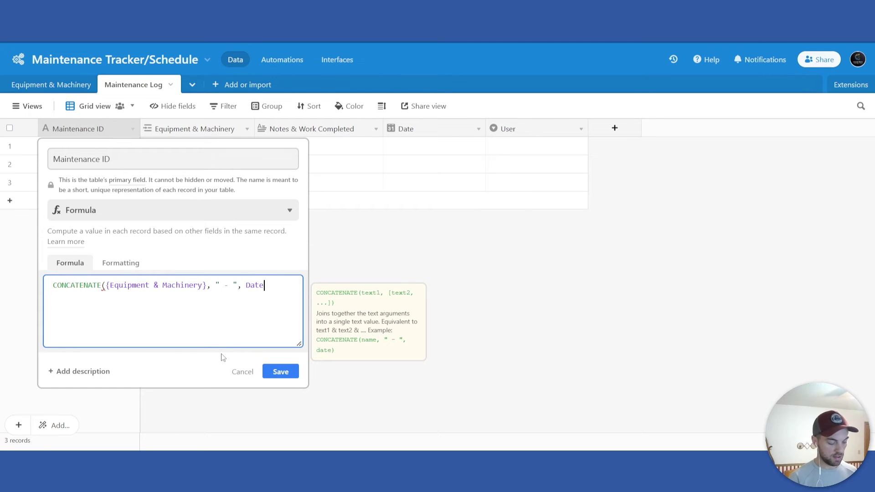
pyautogui.write(')')
pyautogui.click(280, 371)
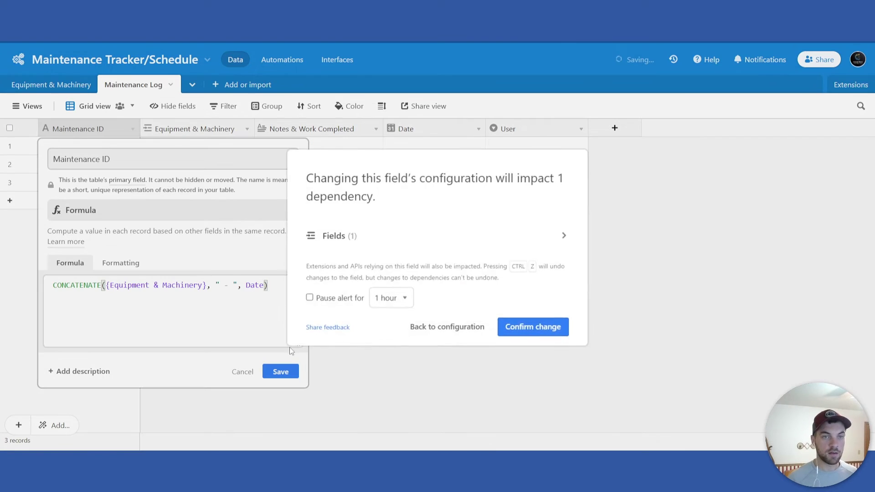
pyautogui.click(534, 327)
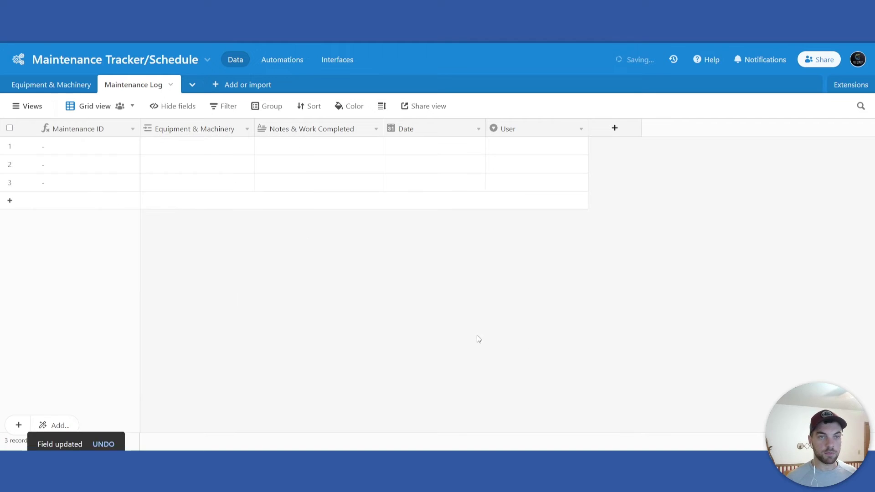
# Link the first log record to Truck - 1, set its date to today, and widen the Maintenance ID column.
pyautogui.click(168, 150)
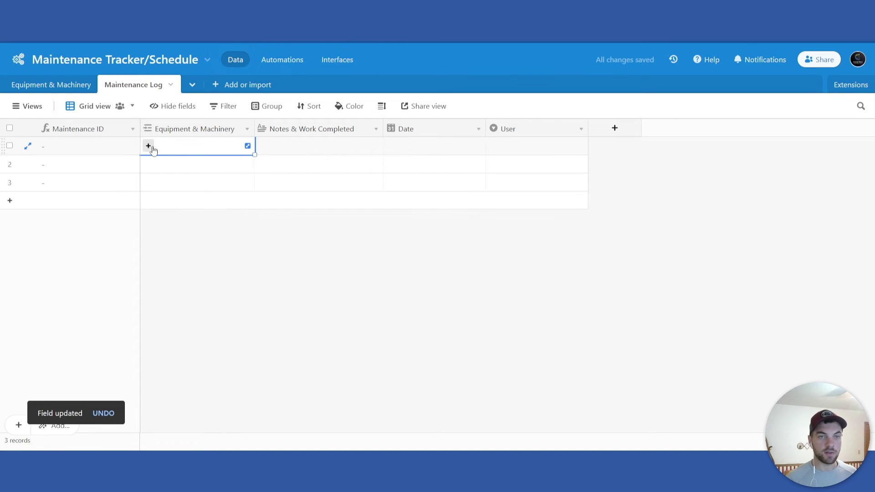
pyautogui.click(148, 145)
pyautogui.click(35, 102)
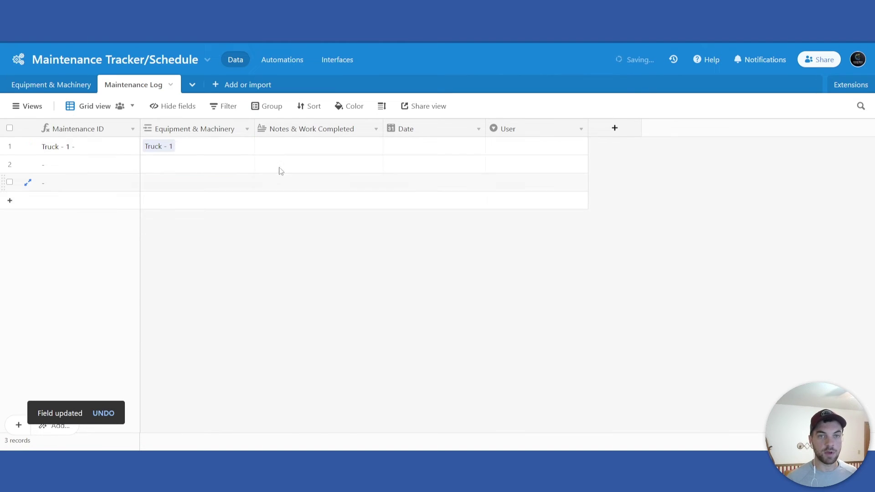
pyautogui.doubleClick(445, 149)
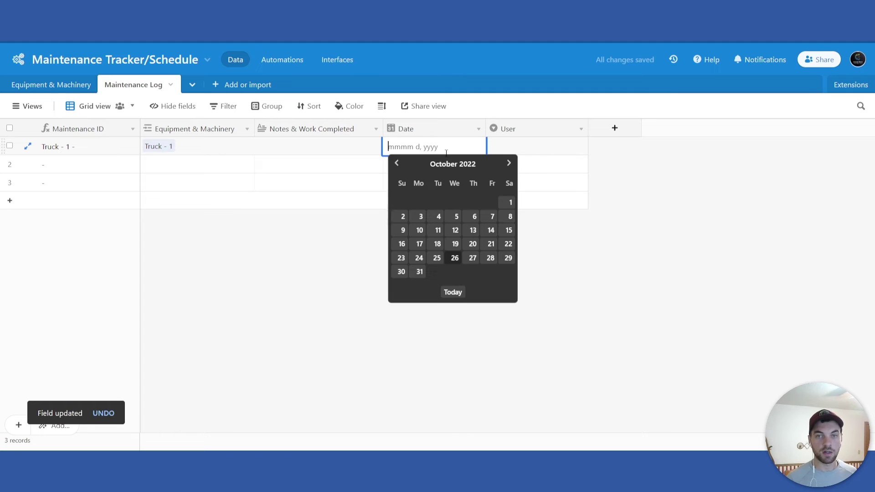
pyautogui.click(453, 293)
pyautogui.moveTo(140, 126); pyautogui.dragTo(204, 124)
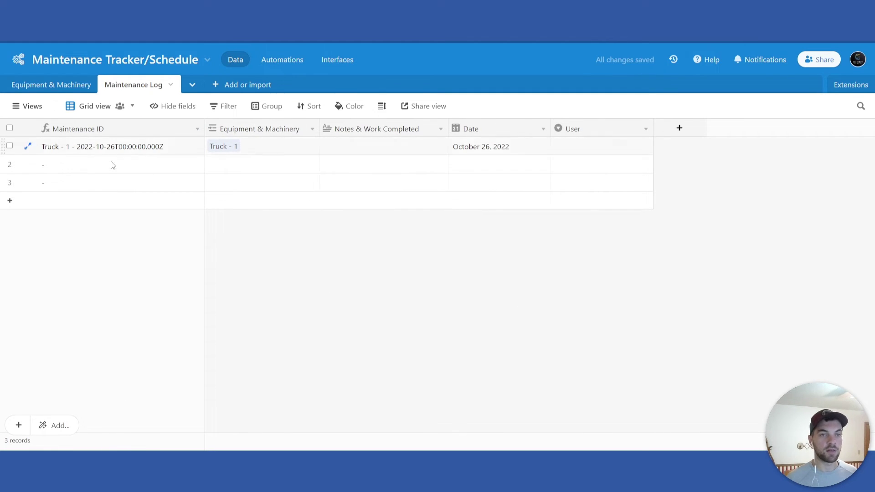
# Edit the Maintenance ID formula to put the DATETIME_FORMAT function around the Date field.
pyautogui.click(197, 129)
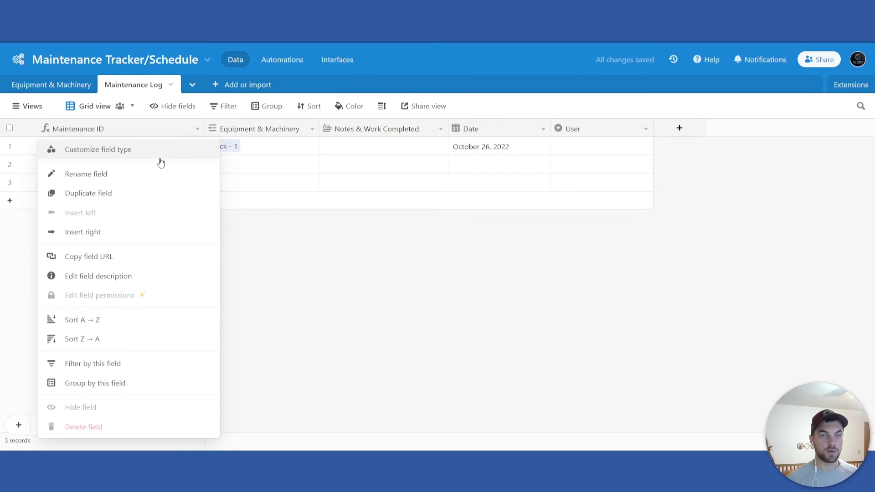
pyautogui.click(154, 152)
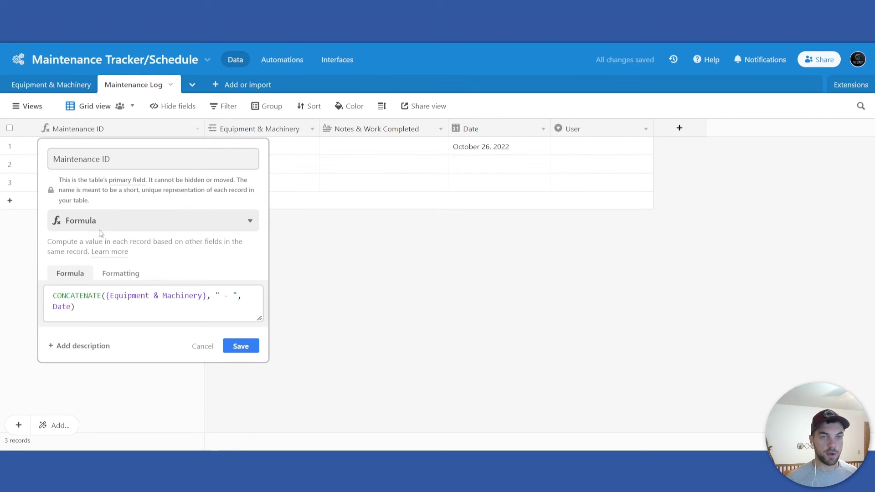
pyautogui.click(72, 311)
pyautogui.press('Return')
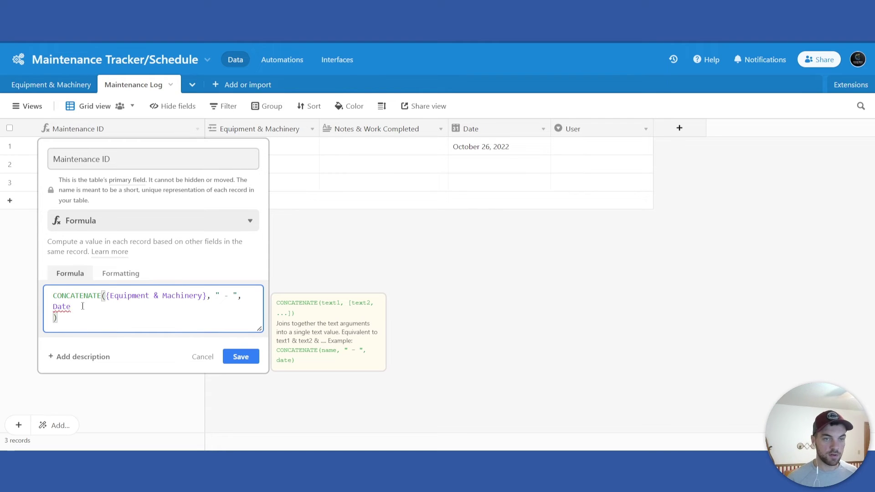
pyautogui.click(55, 307)
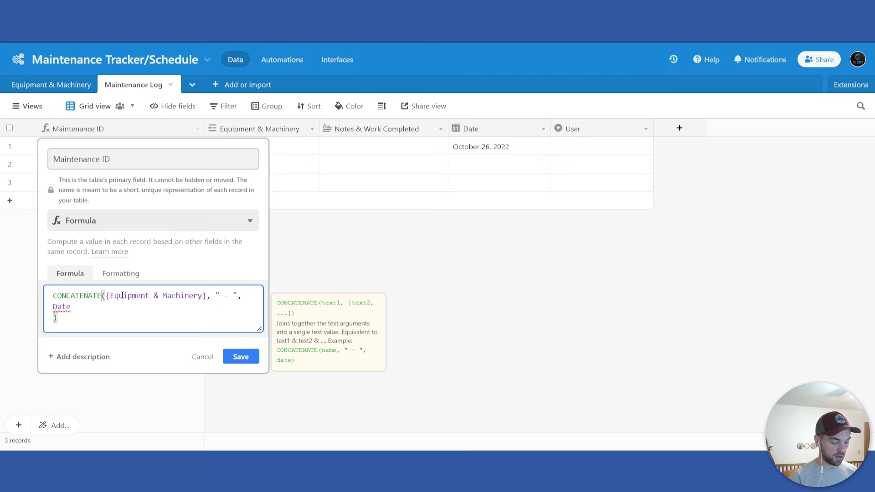
pyautogui.write('date(')
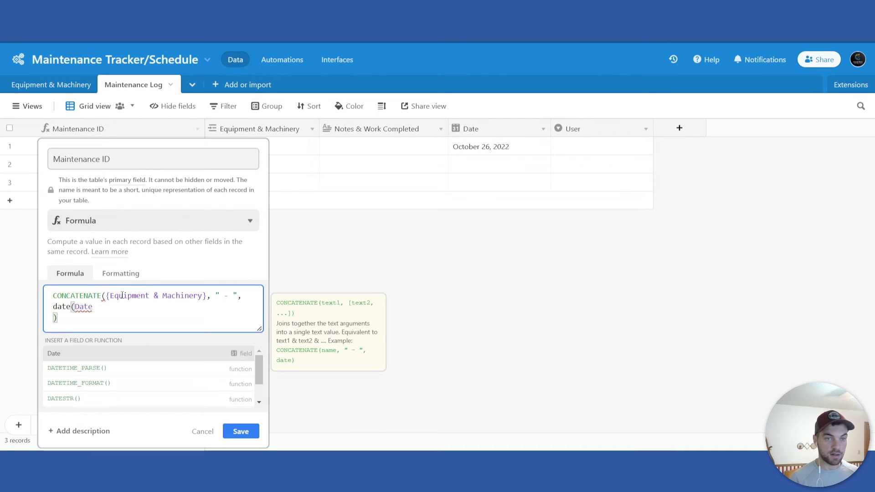
pyautogui.press('Down')
pyautogui.press('Down')
pyautogui.press('Return')
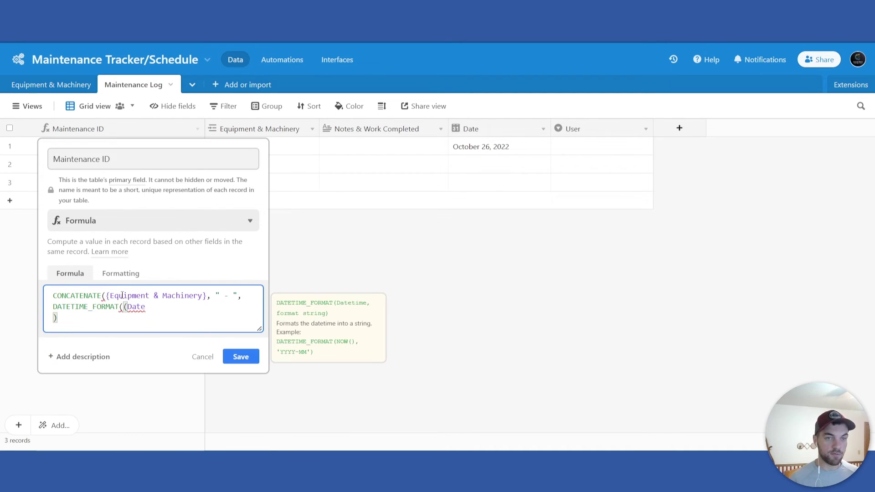
pyautogui.press('Delete')
pyautogui.press('End')
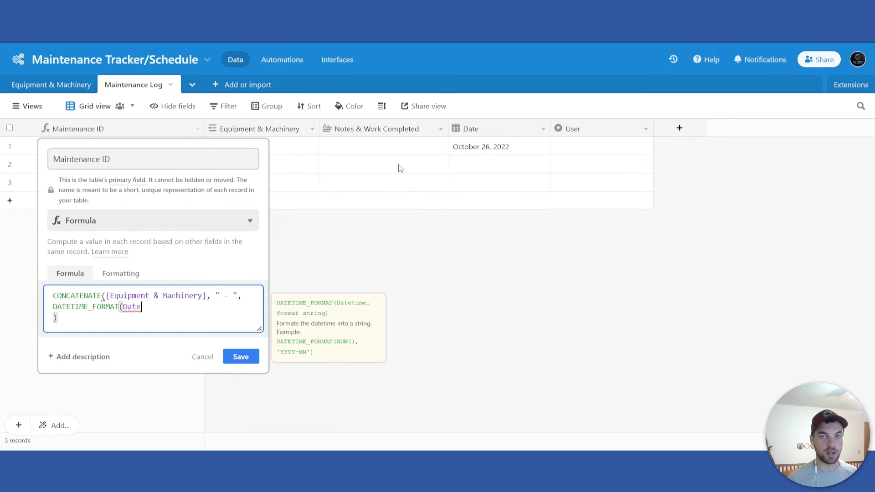
# Give DATETIME_FORMAT the format 'YYYY-MM-DD', save the formula, and confirm the change with alerts paused for 1 hour.
pyautogui.click(174, 313)
pyautogui.click(167, 311)
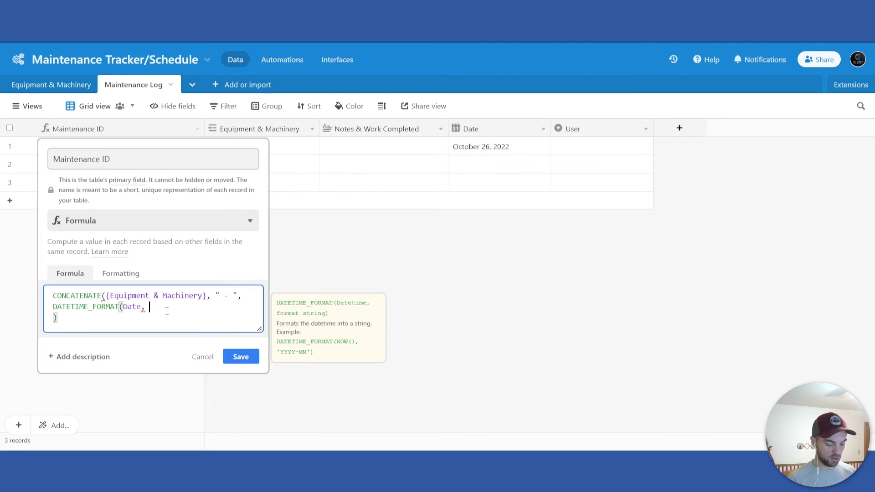
pyautogui.write(", '")
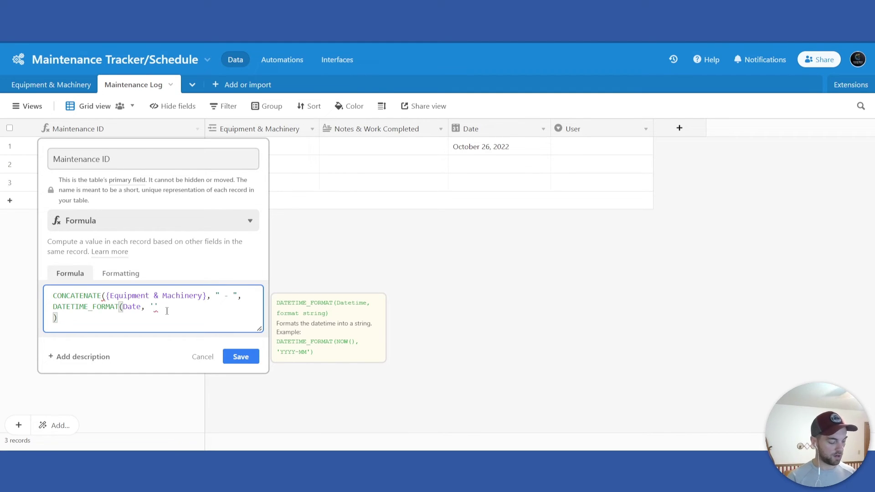
pyautogui.write('YYYY')
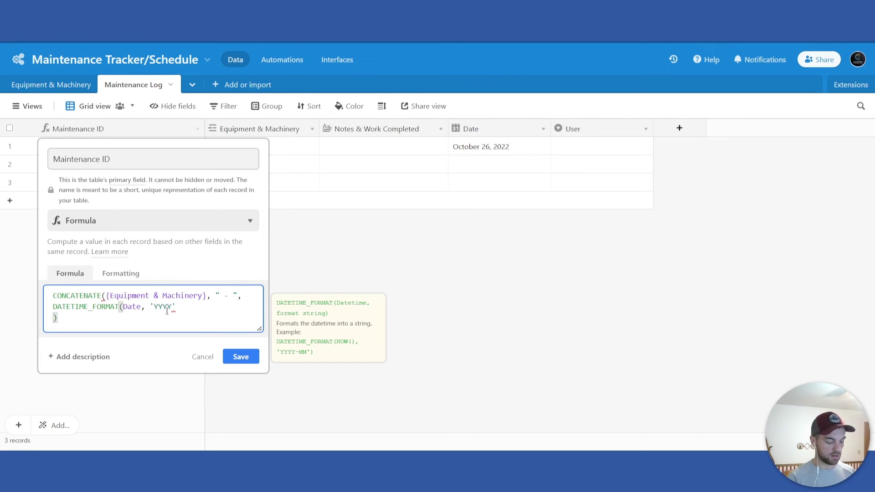
pyautogui.write("-MM-DD'")
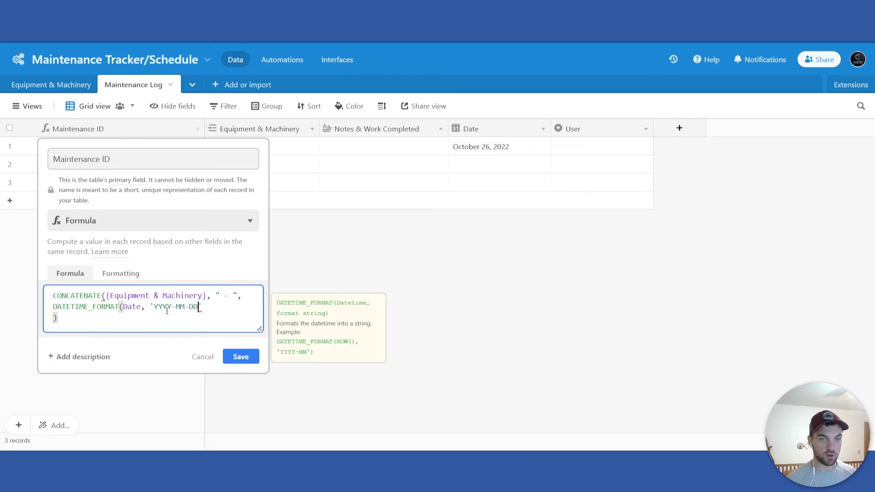
pyautogui.write(')')
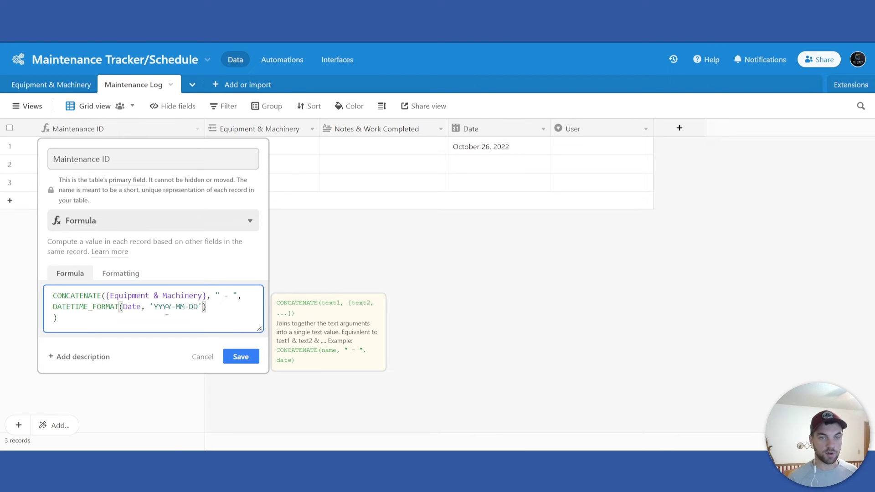
pyautogui.click(240, 356)
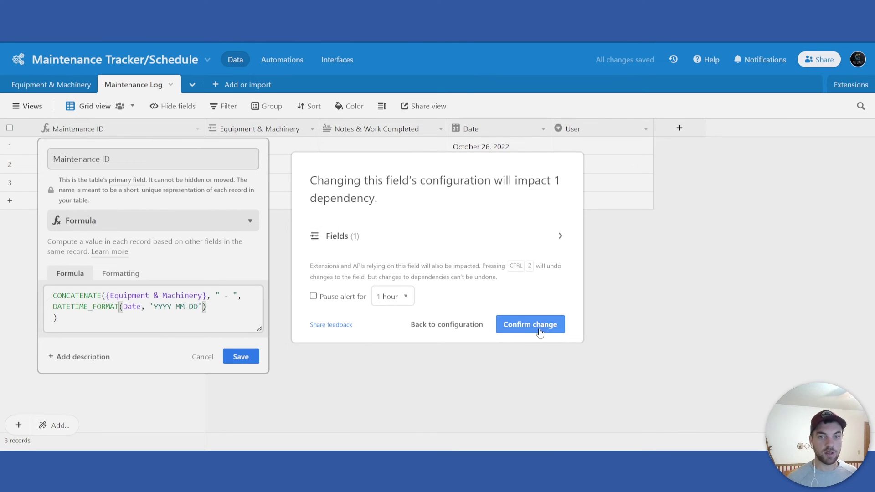
pyautogui.click(313, 296)
pyautogui.click(560, 329)
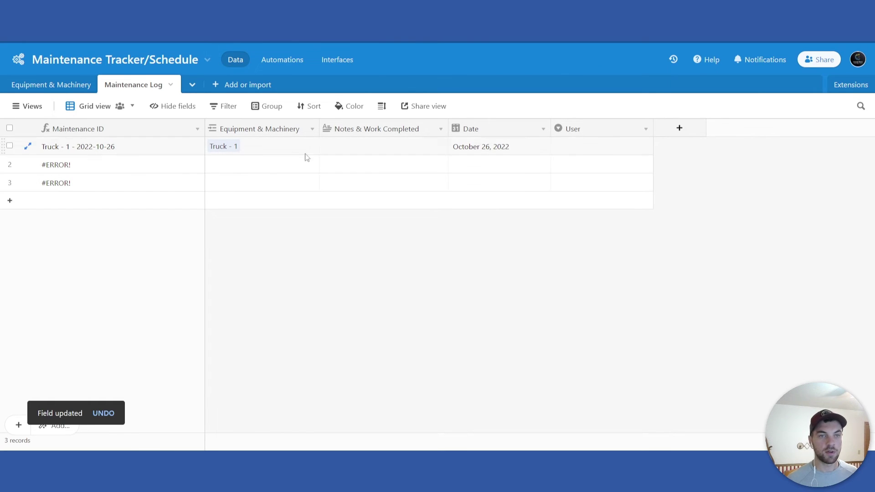
# Assign the first listed person as User of the Truck - 1 record and enter "Oil Change" in Notes & Work Completed.
pyautogui.click(575, 149)
pyautogui.click(574, 148)
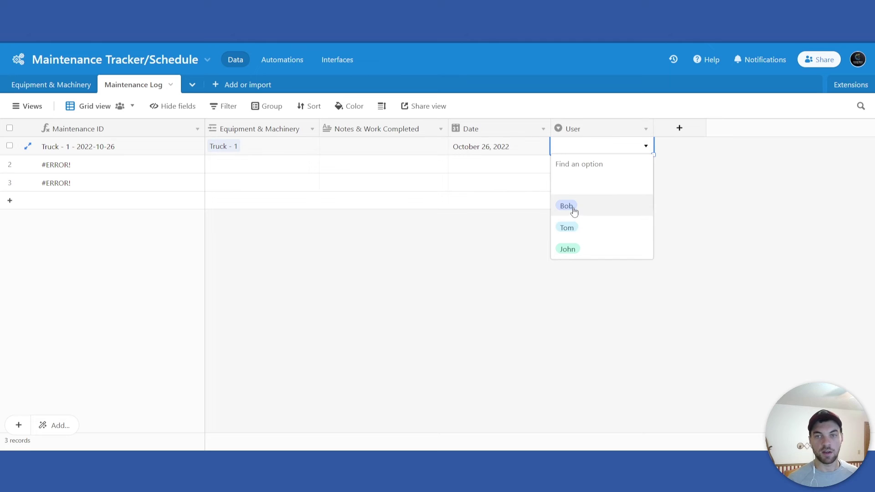
pyautogui.click(575, 210)
pyautogui.click(350, 150)
pyautogui.click(350, 150)
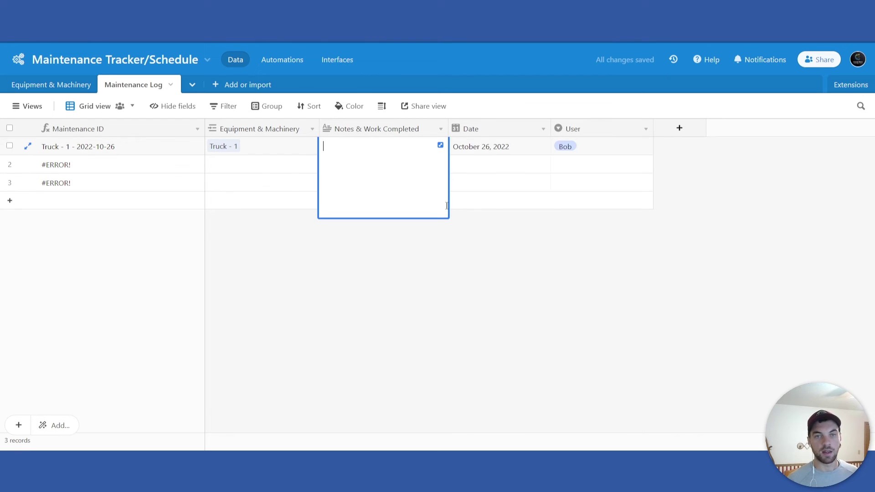
pyautogui.write('Oil C')
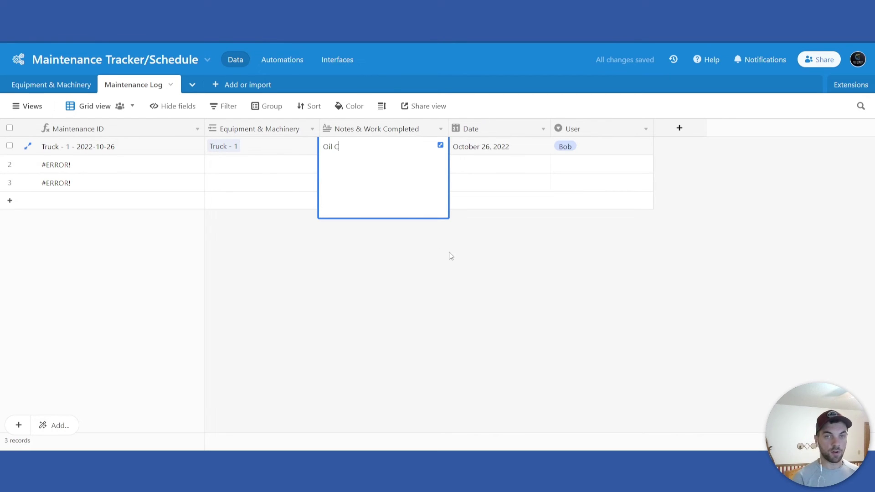
pyautogui.write('hange')
pyautogui.click(449, 253)
# Delete the two empty records below the Truck - 1 entry in the Maintenance Log table.
pyautogui.click(9, 164)
pyautogui.click(9, 183)
pyautogui.rightClick(55, 168)
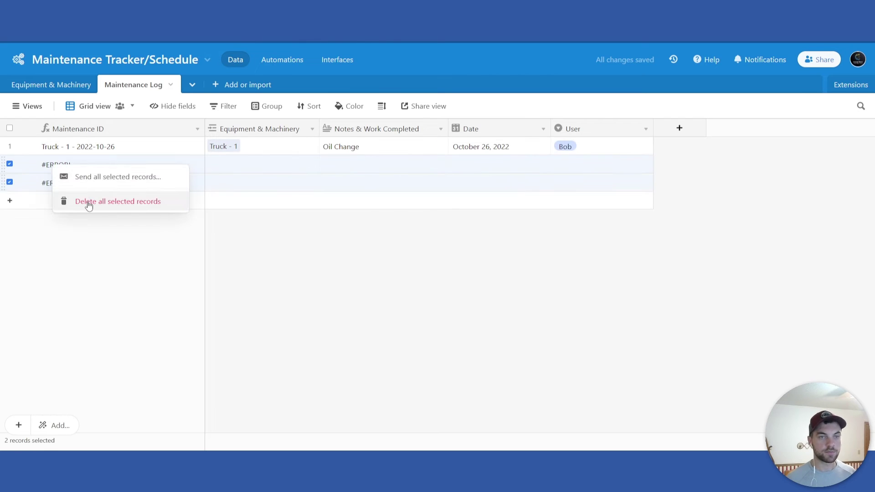
pyautogui.click(87, 201)
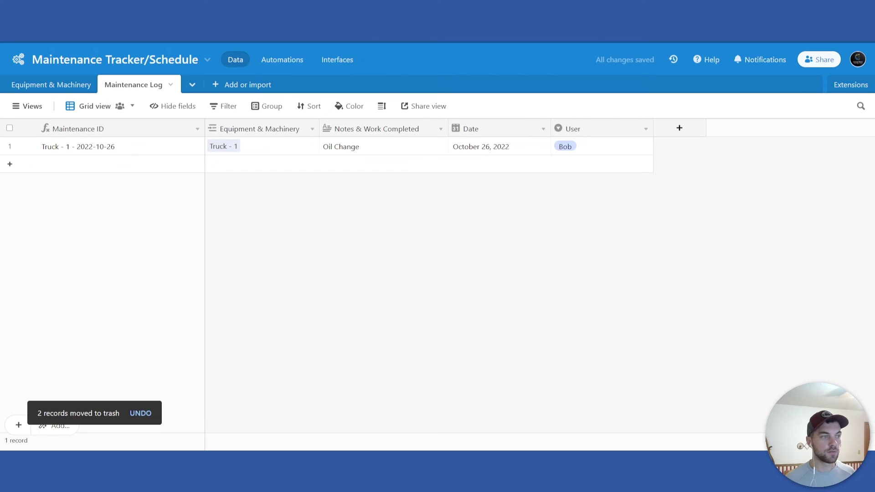
# Widen the Maintenance Records column in the Equipment & Machinery table and view the log record linked to Truck - 1.
pyautogui.click(64, 91)
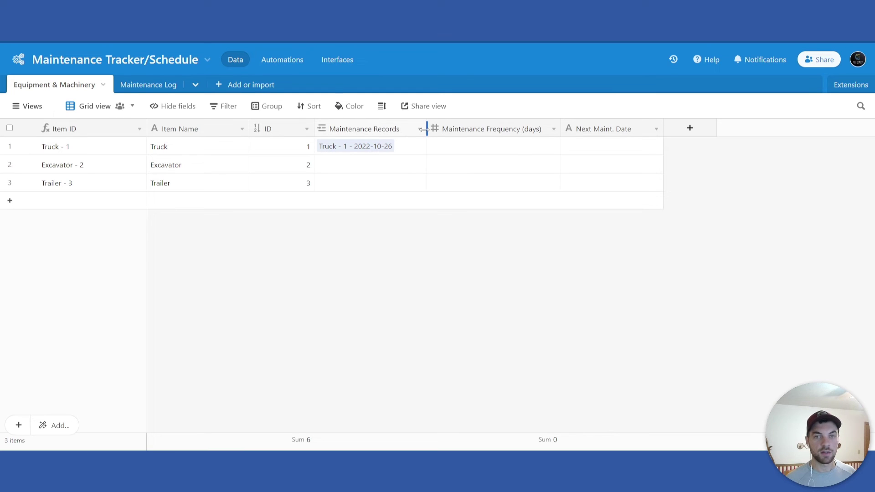
pyautogui.moveTo(426, 129); pyautogui.dragTo(469, 129)
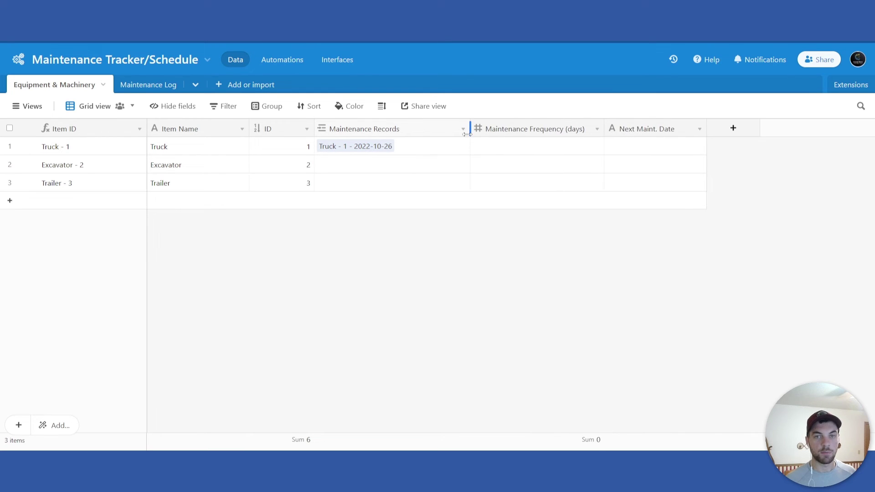
pyautogui.click(344, 149)
pyautogui.click(344, 149)
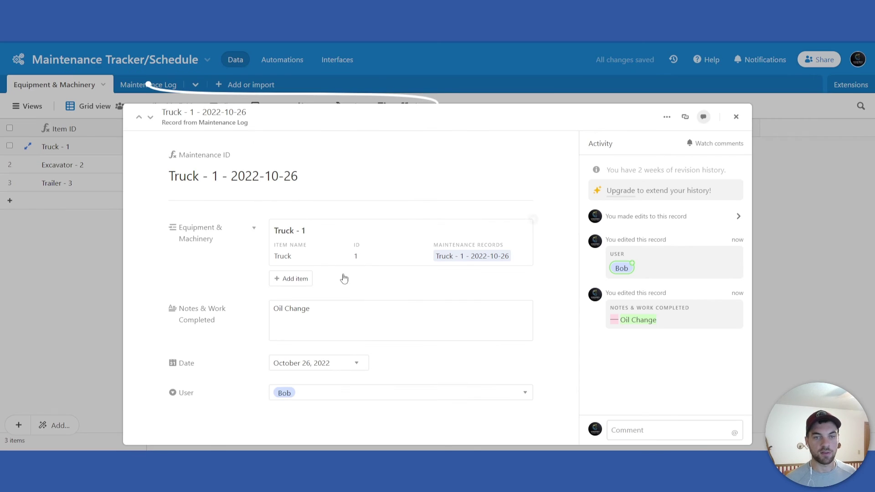
pyautogui.click(99, 301)
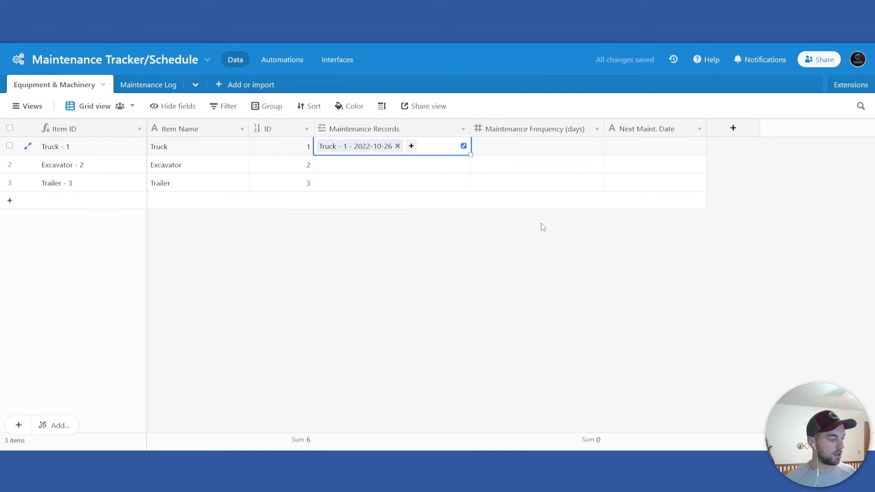
pyautogui.click(395, 234)
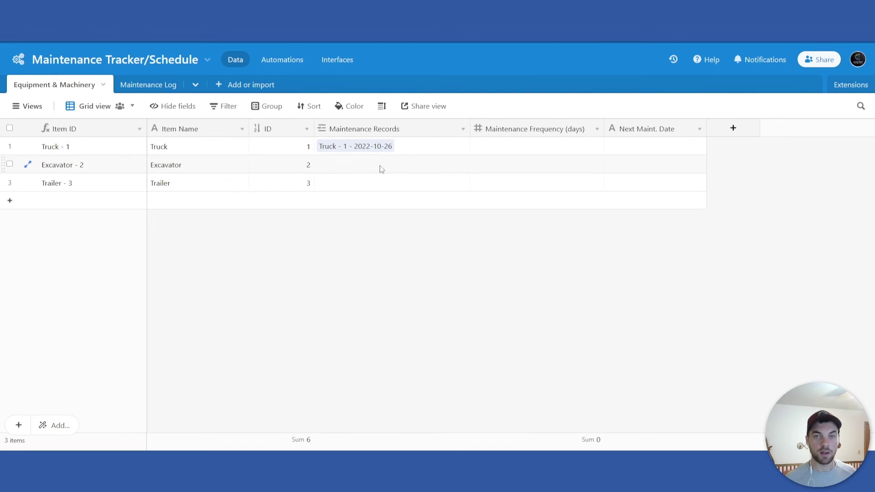
pyautogui.click(462, 132)
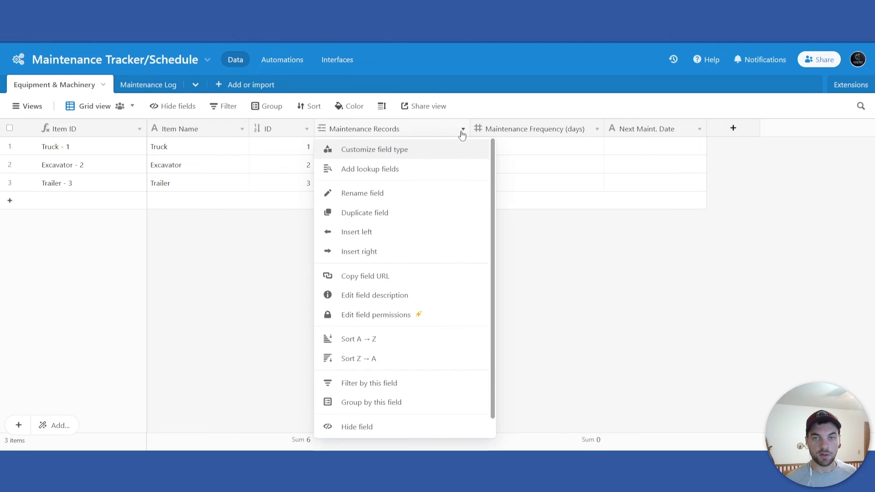
pyautogui.click(363, 176)
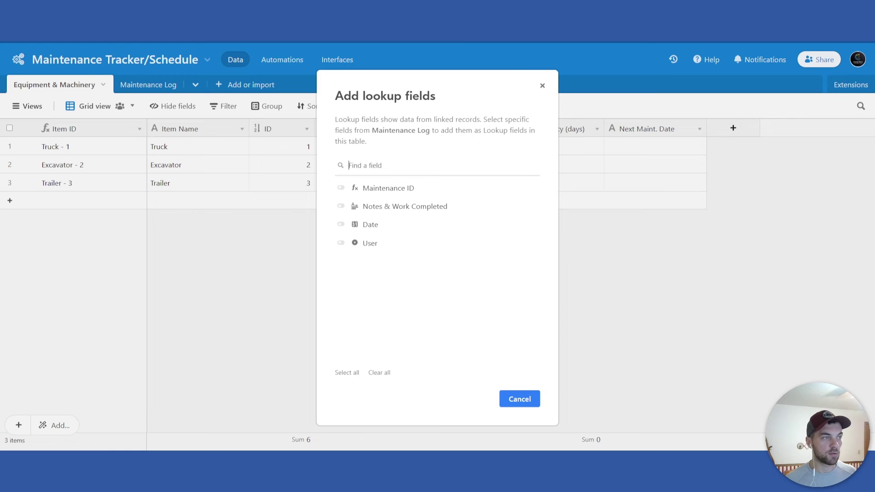
pyautogui.click(341, 226)
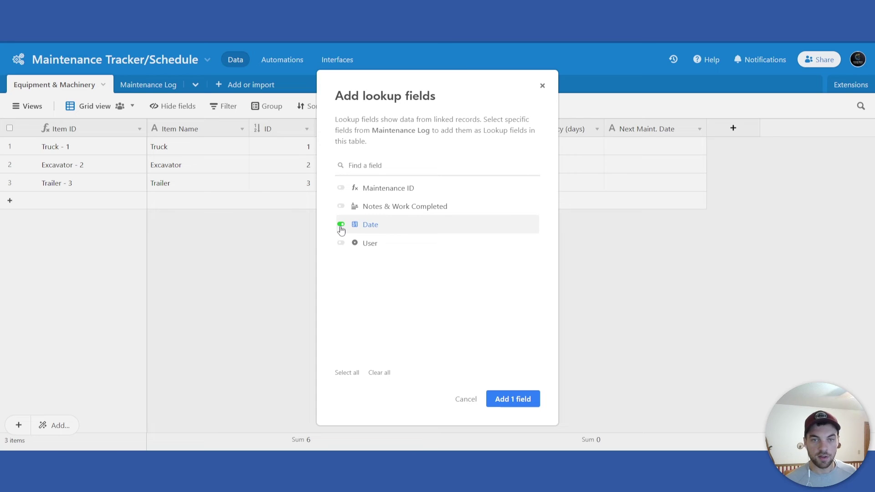
pyautogui.click(341, 226)
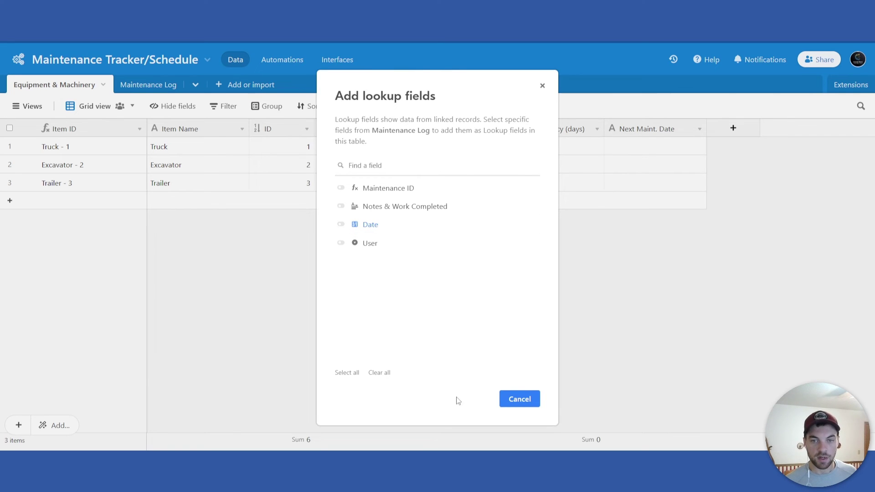
pyautogui.click(506, 400)
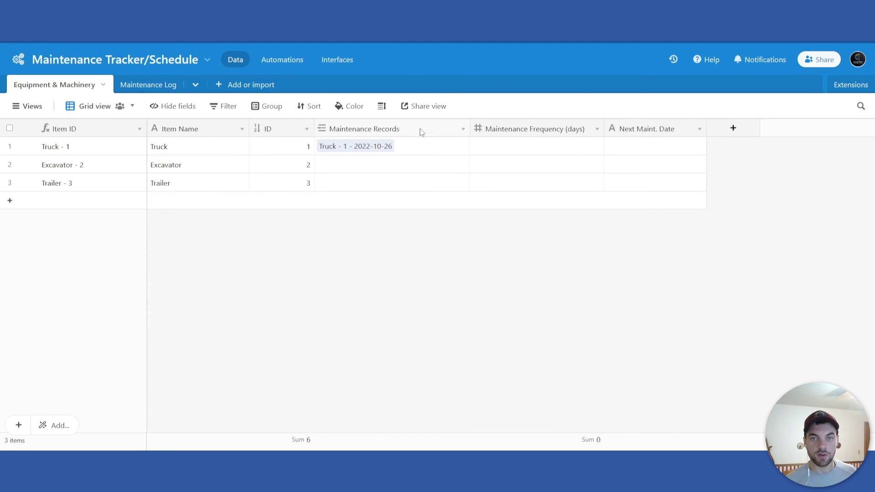
# Insert a Rollup field named "Last Maintenance Date" directly after Maintenance Records.
pyautogui.rightClick(422, 132)
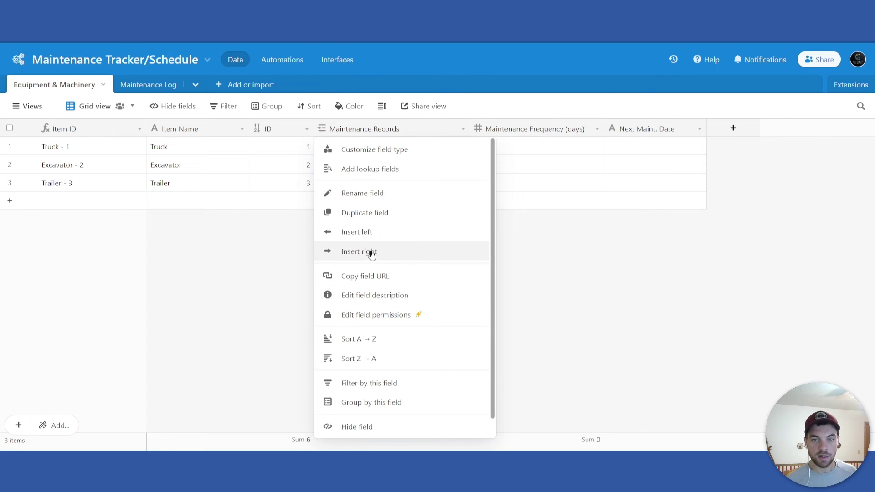
pyautogui.click(414, 248)
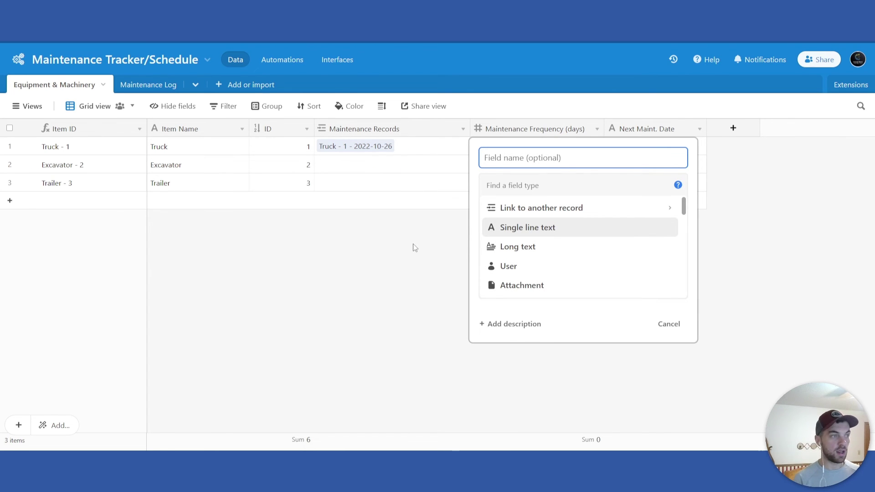
pyautogui.write('Last ')
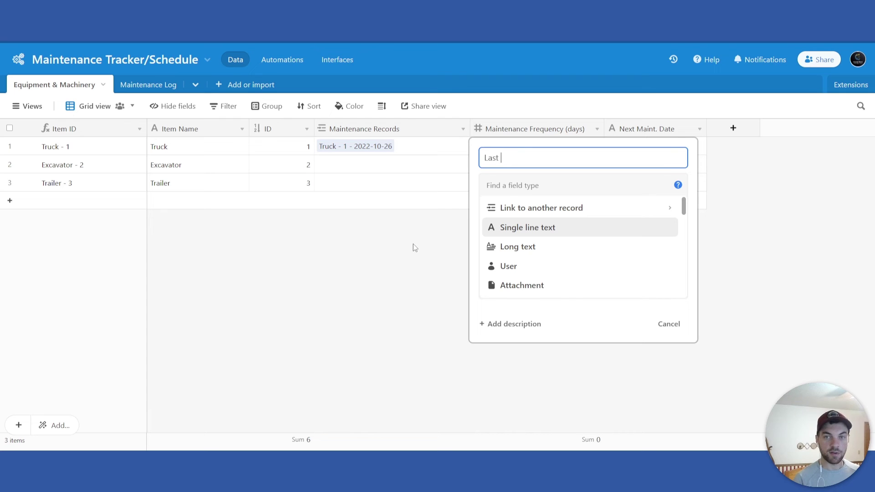
pyautogui.write('Maintenance Da')
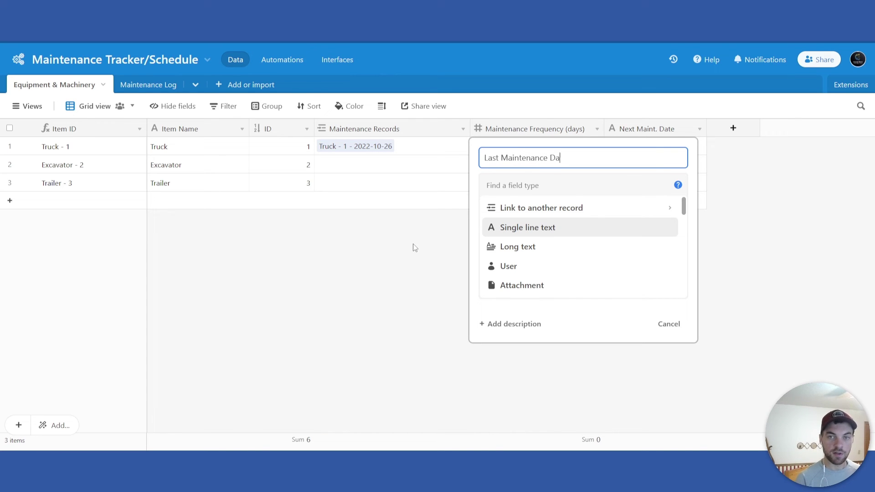
pyautogui.write('te')
pyautogui.press('Tab')
pyautogui.write('rol')
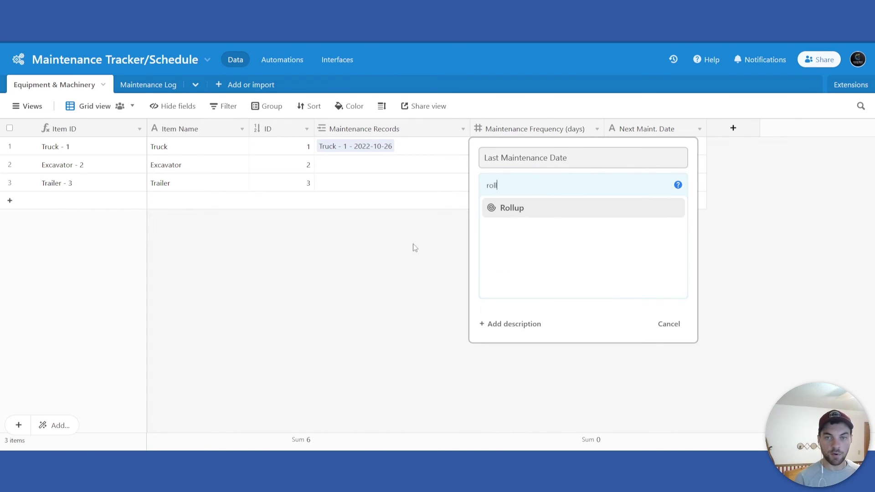
pyautogui.press('Return')
# Roll up the Equipment & Machinery field through Maintenance Records with the formula MAX(values), and create the field.
pyautogui.click(530, 276)
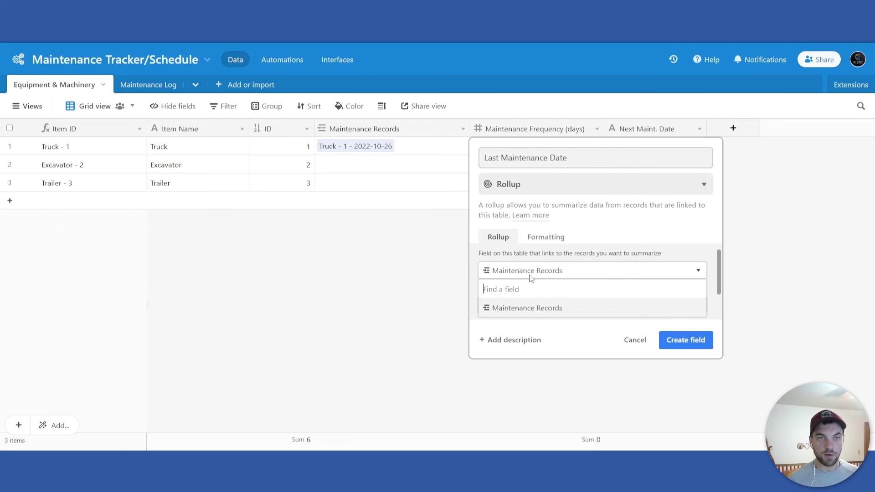
pyautogui.click(530, 315)
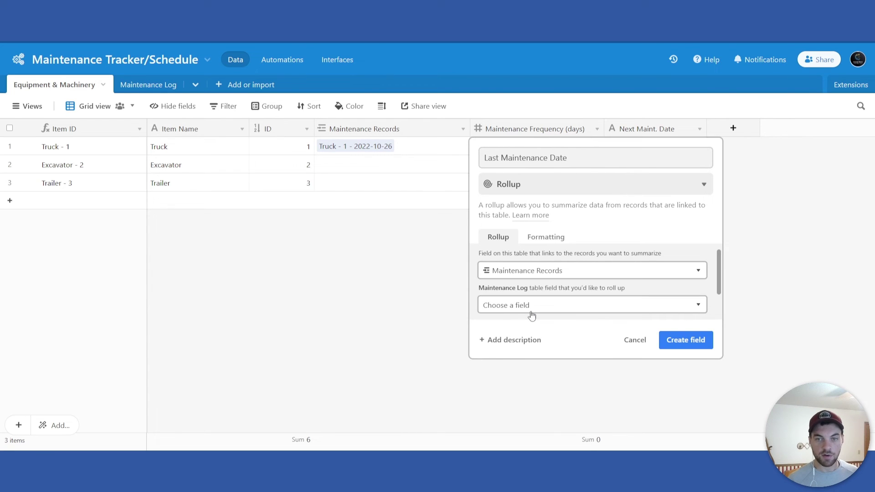
pyautogui.click(532, 305)
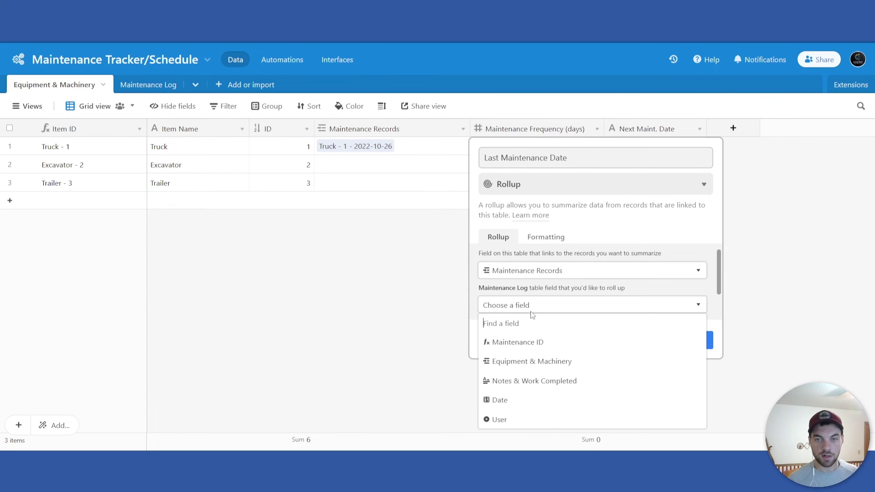
pyautogui.click(535, 363)
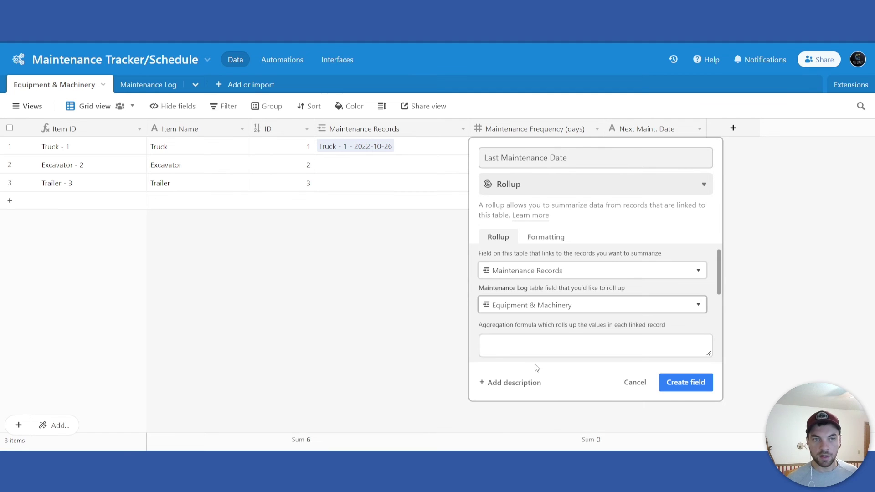
pyautogui.click(539, 338)
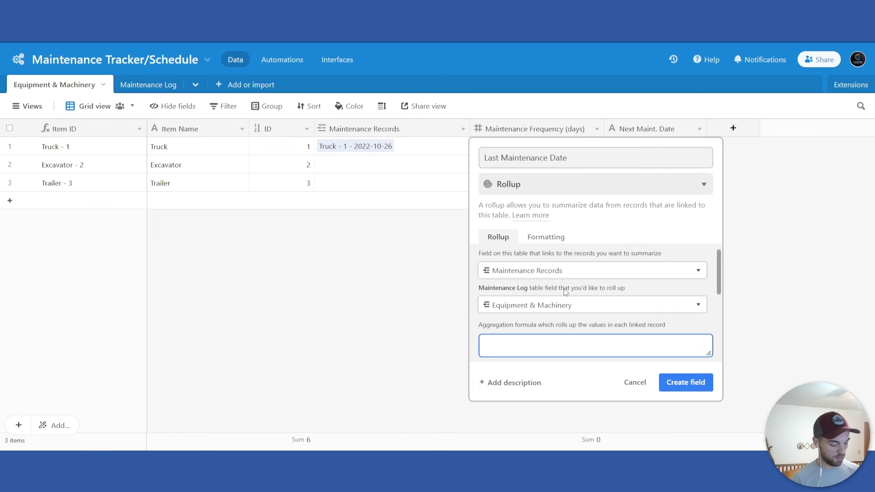
pyautogui.write('max')
pyautogui.click(509, 397)
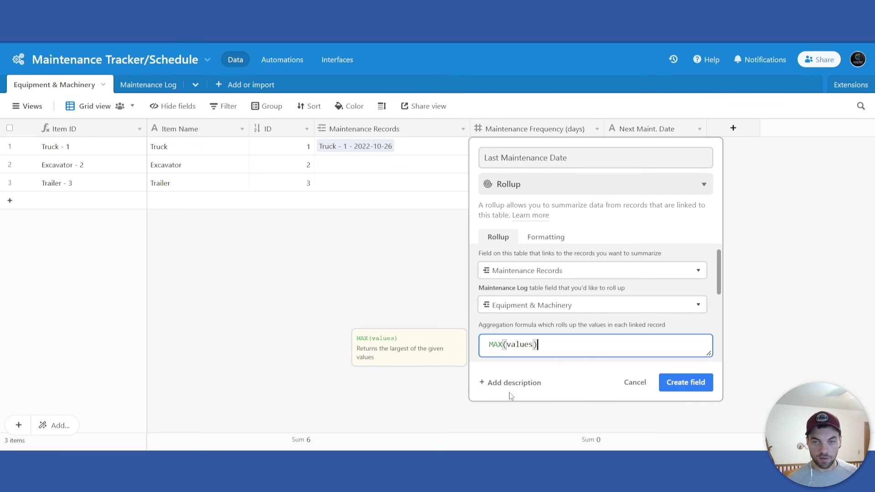
pyautogui.click(689, 379)
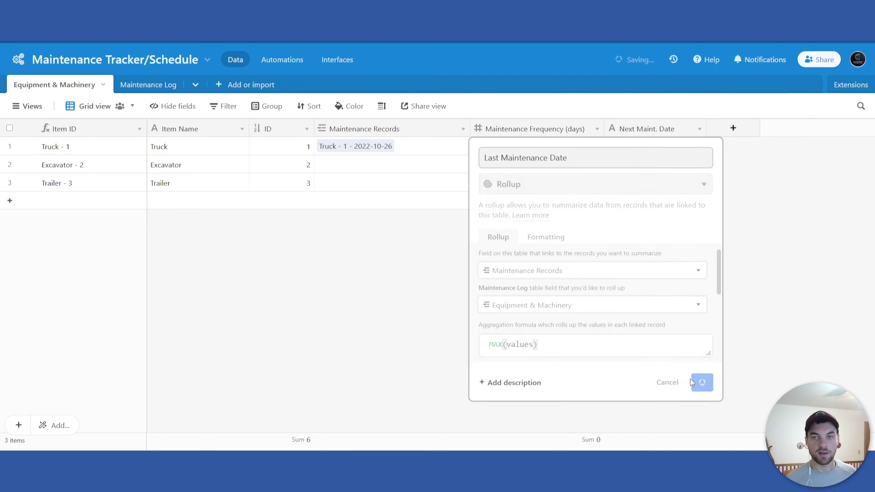
# Change the Last Maintenance Date rollup to summarize the Maintenance Log's Date field, save it, and slightly widen its column.
pyautogui.click(168, 91)
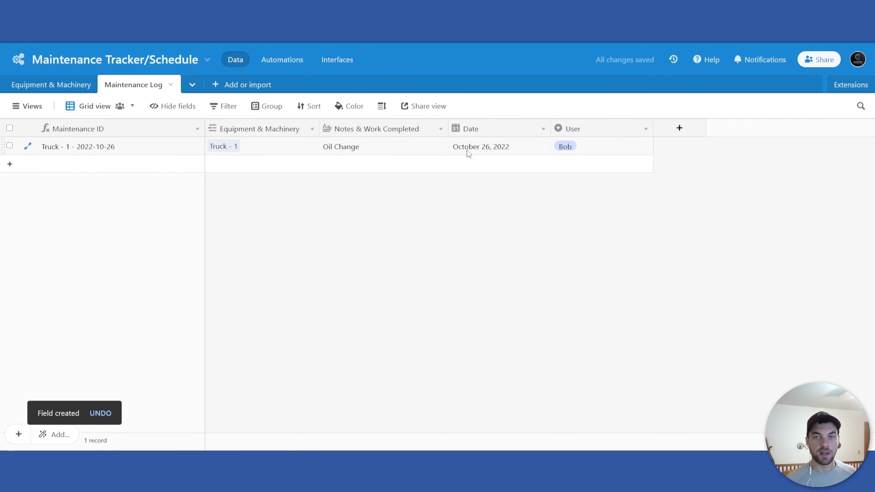
pyautogui.click(68, 86)
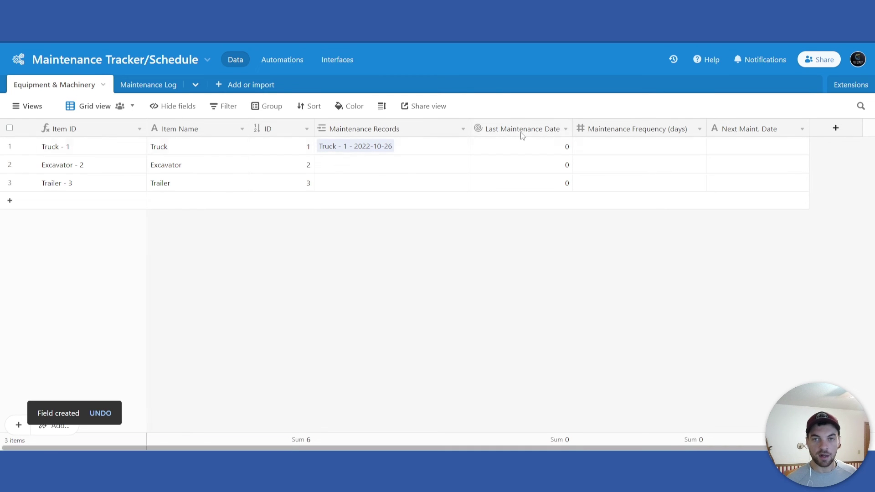
pyautogui.click(565, 129)
pyautogui.click(538, 174)
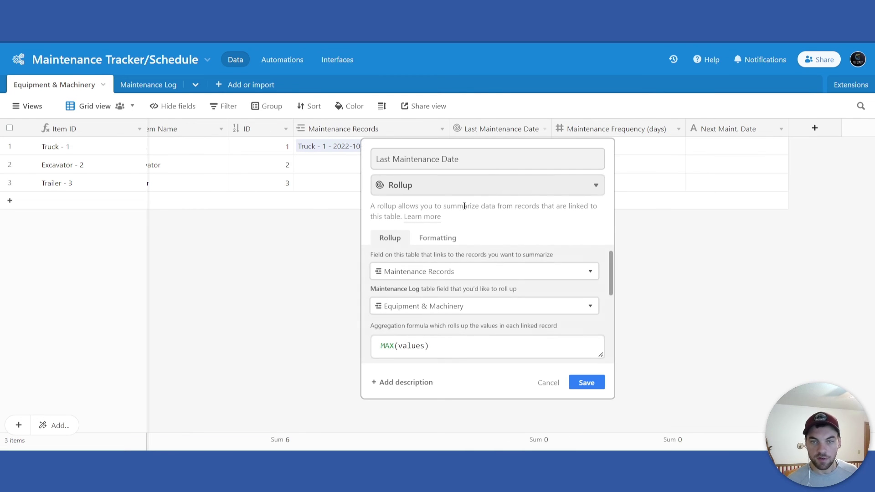
pyautogui.click(436, 306)
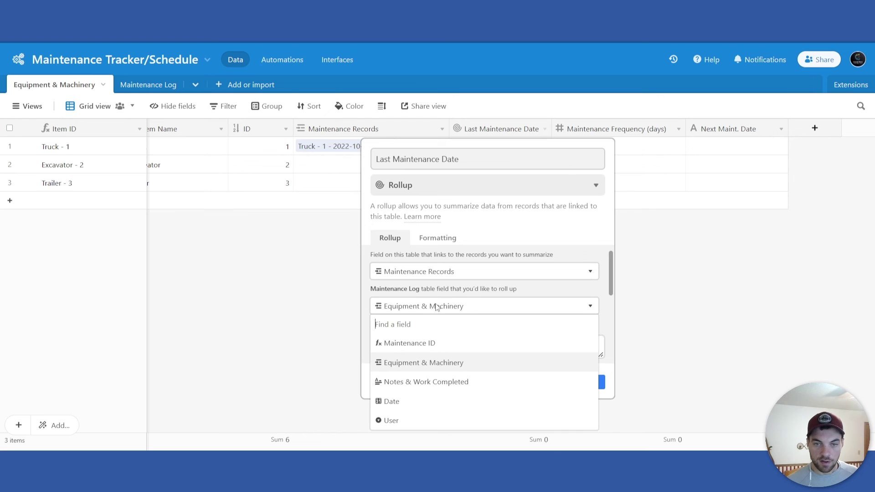
pyautogui.click(390, 402)
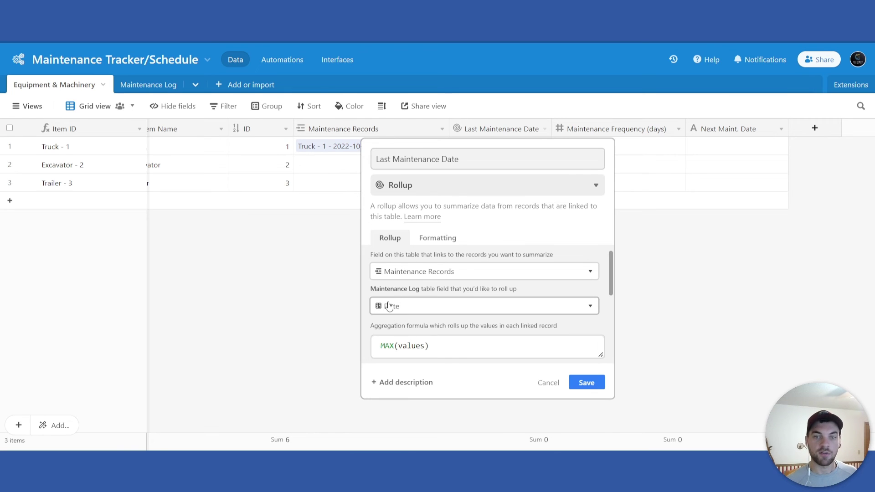
pyautogui.click(586, 383)
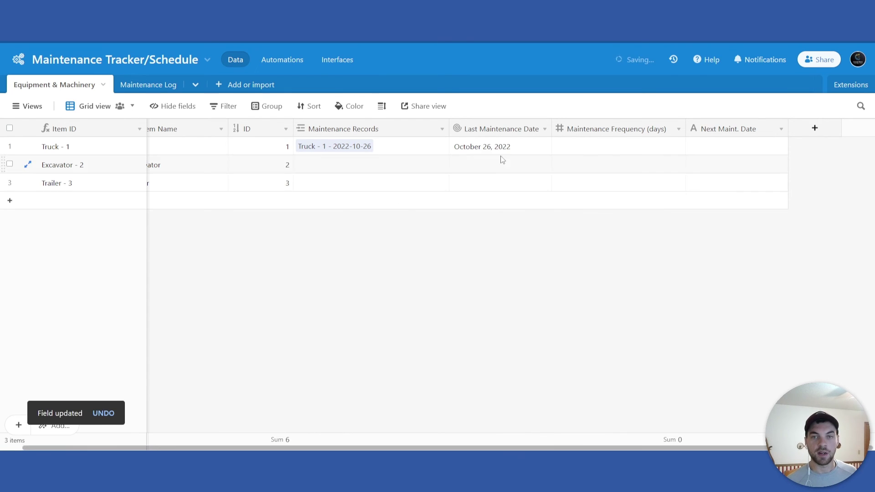
pyautogui.moveTo(552, 129); pyautogui.dragTo(556, 129)
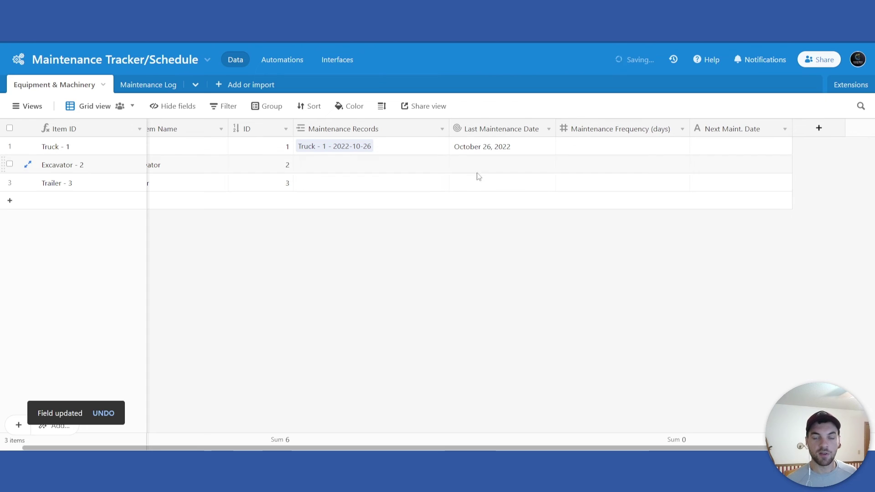
# Duplicate the Truck - 1 oil change record in the Maintenance Log, set the copy's date to September 7, 2022, and check the equipment table's rollup.
pyautogui.click(148, 85)
pyautogui.rightClick(9, 150)
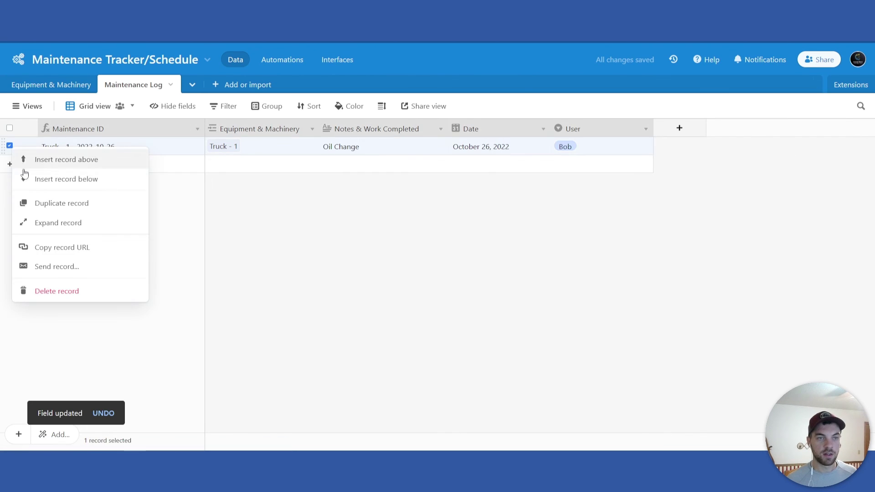
pyautogui.click(51, 203)
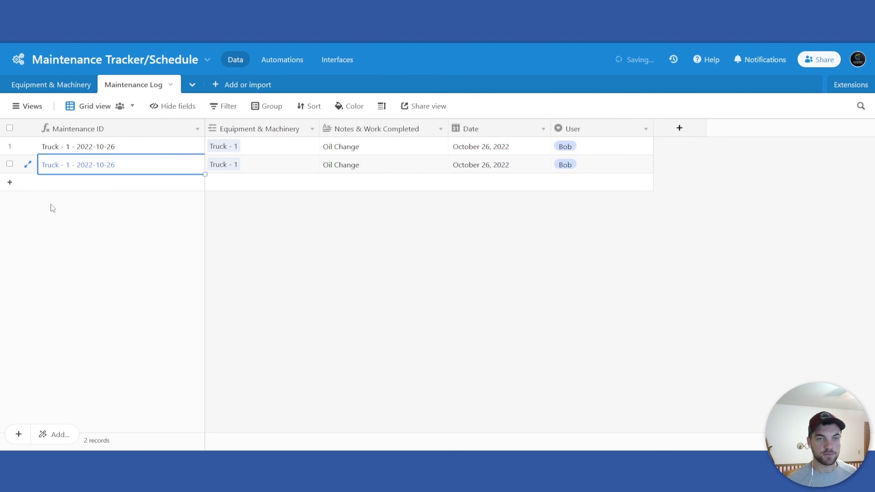
pyautogui.click(484, 169)
pyautogui.click(484, 168)
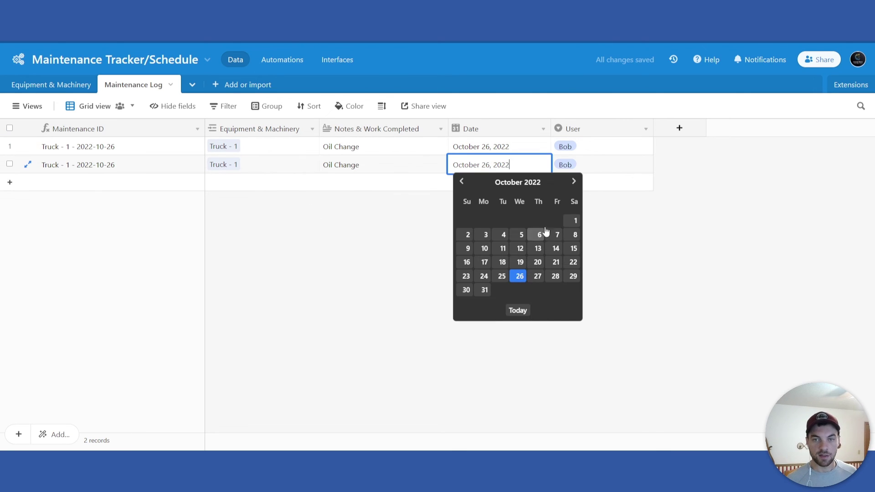
pyautogui.click(461, 181)
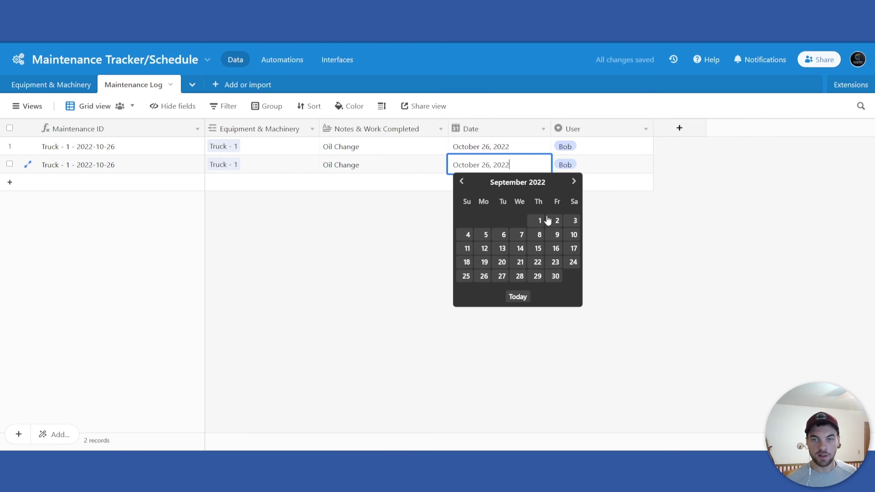
pyautogui.click(573, 181)
pyautogui.click(461, 182)
pyautogui.click(520, 234)
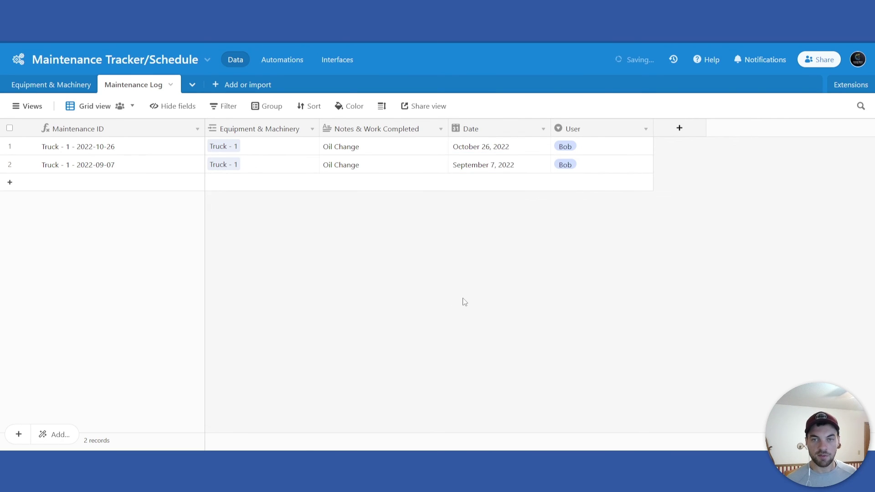
pyautogui.click(50, 86)
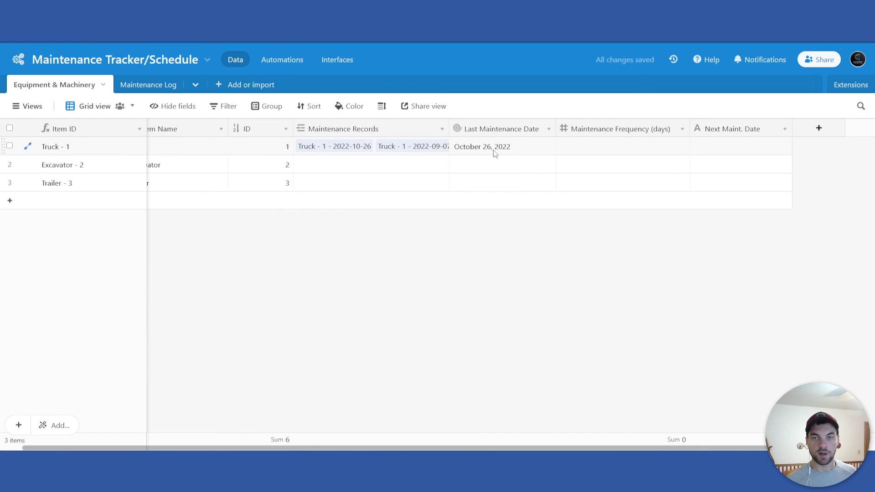
# Change the first Maintenance Log record's date to August 9, 2022, and return to the Equipment & Machinery table.
pyautogui.click(157, 84)
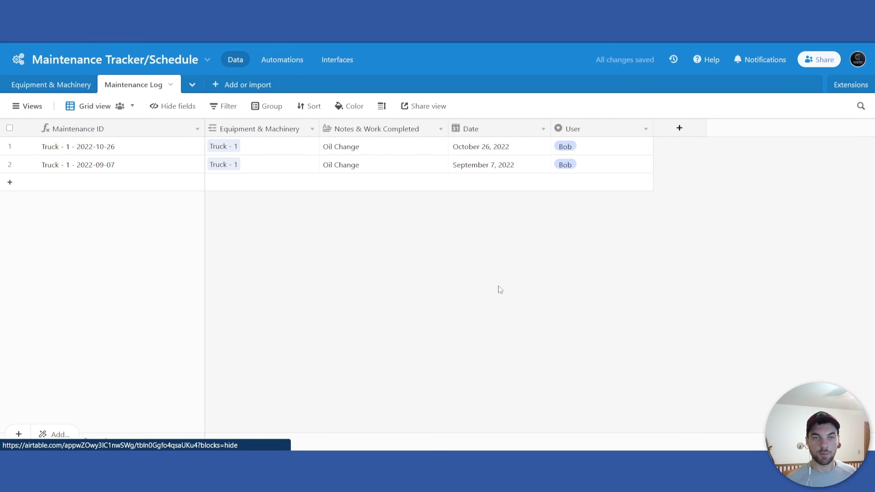
pyautogui.click(478, 148)
pyautogui.click(479, 148)
pyautogui.click(461, 163)
pyautogui.click(461, 163)
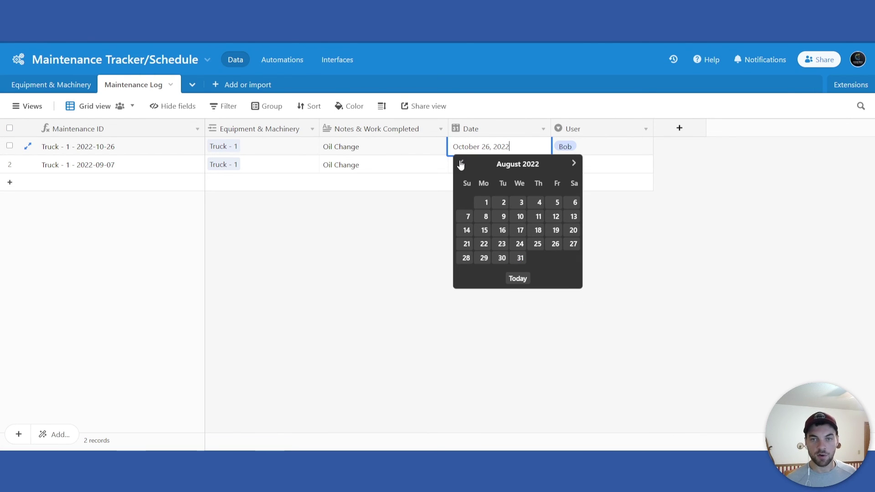
pyautogui.click(502, 218)
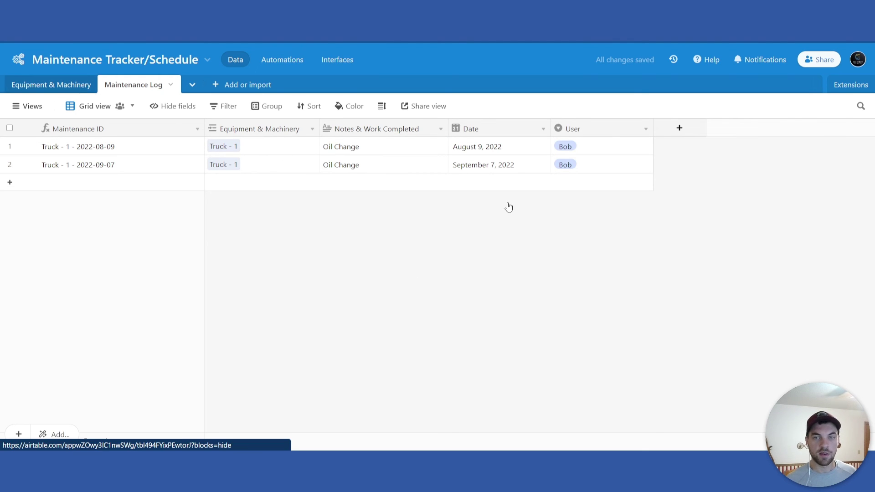
pyautogui.hotkey('alt', 'Left')
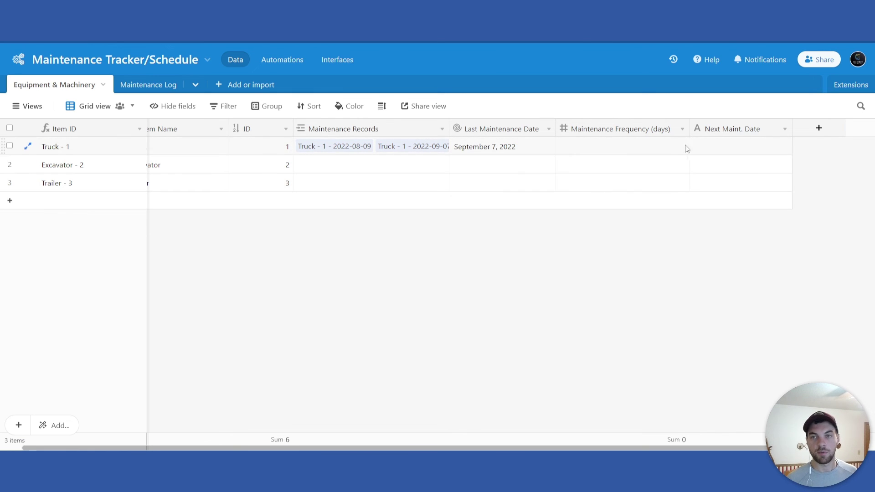
# Set the Maintenance Frequency (days) of Truck - 1 to 60.
pyautogui.click(579, 149)
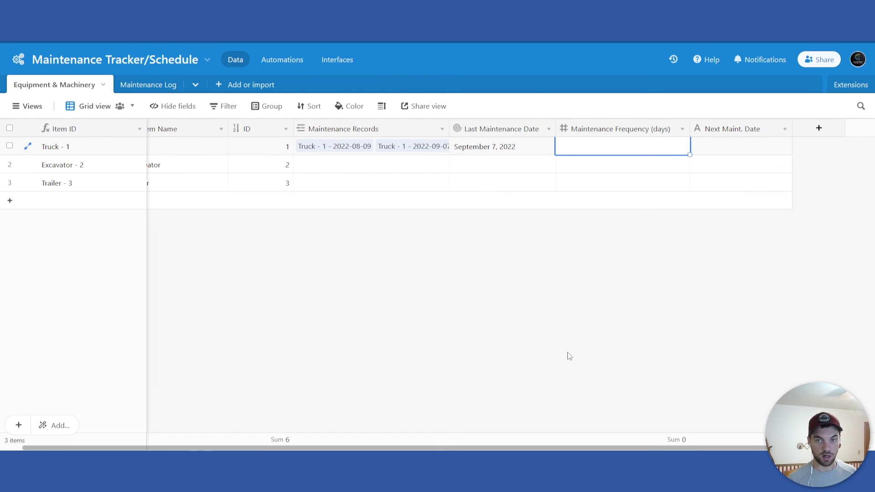
pyautogui.write('6')
pyautogui.press('BackSpace')
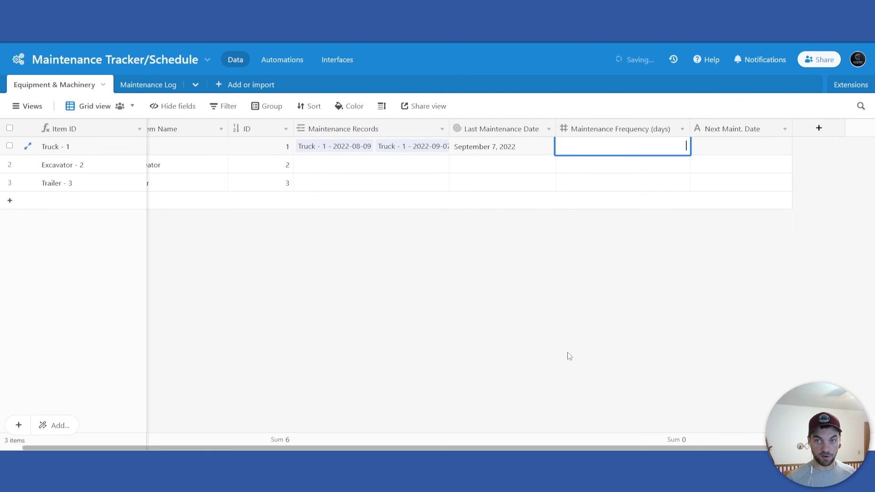
pyautogui.write('60')
pyautogui.click(688, 235)
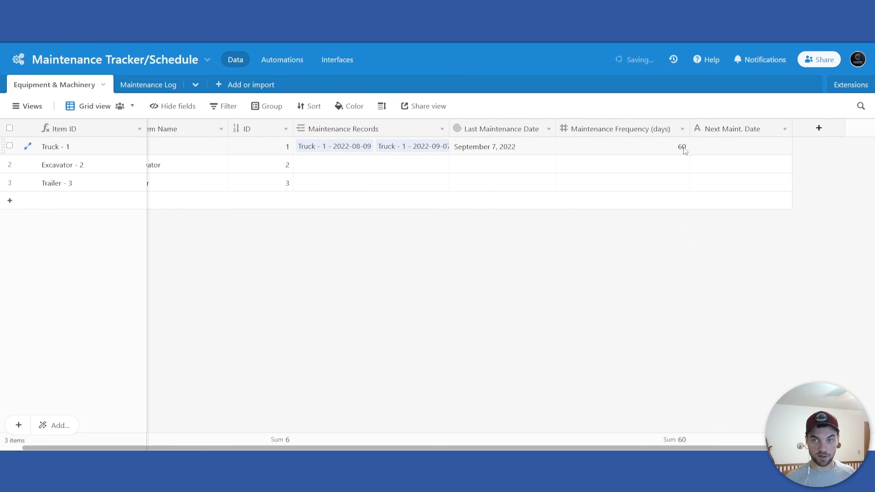
# Open the Next Maint. Date field's type settings and switch the field to Formula.
pyautogui.click(785, 129)
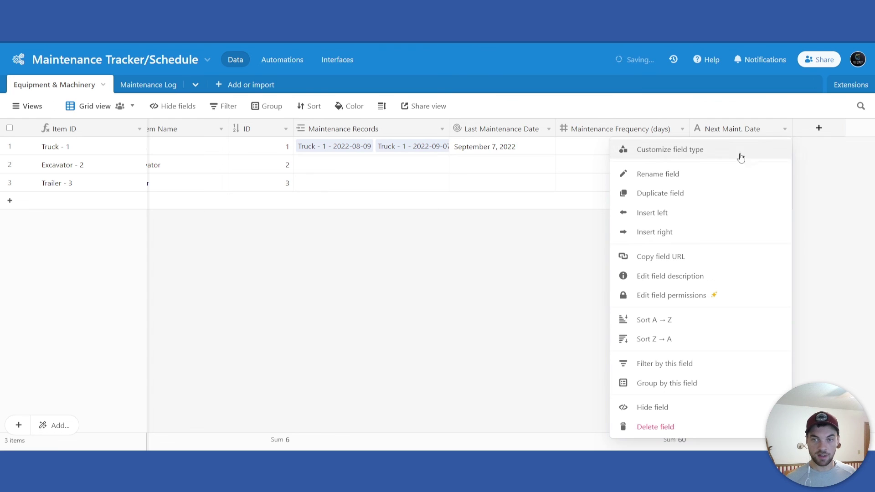
pyautogui.click(742, 149)
pyautogui.click(455, 186)
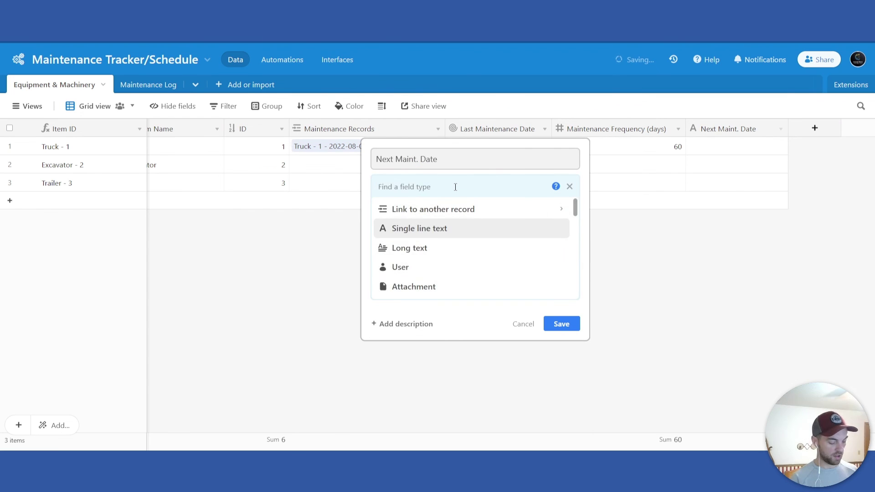
pyautogui.write('formu')
pyautogui.press('Return')
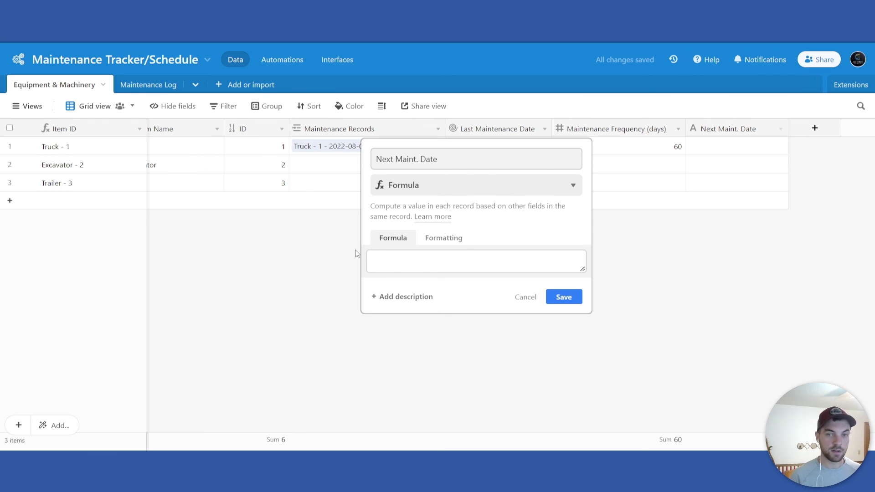
# Enter IF({Last Maintenance Date},DATEADD({Last Maintenance Date}, {Maintenance Frequency (days)}, 'days')) as the Next Maint. Date formula and save the field.
pyautogui.click(434, 256)
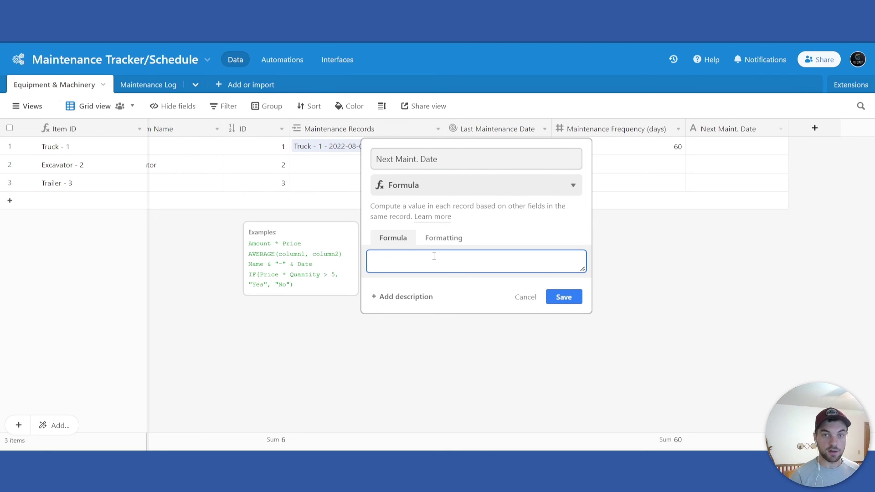
pyautogui.write('IF(')
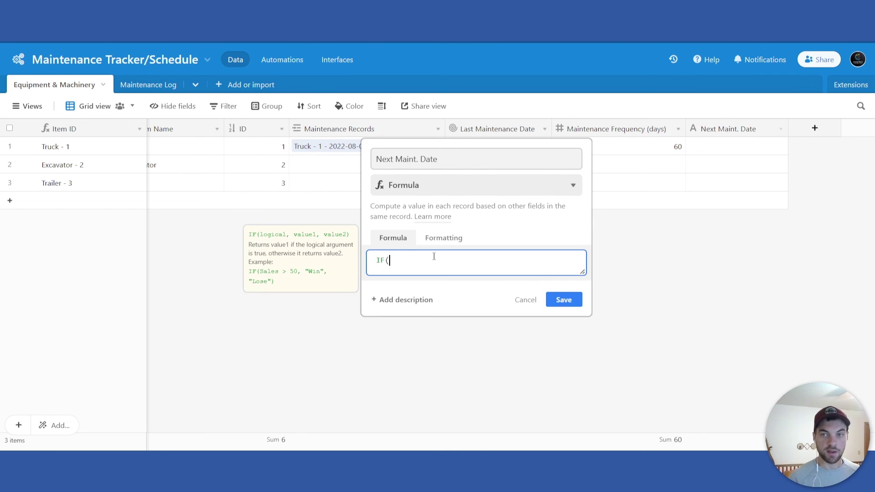
pyautogui.write('l')
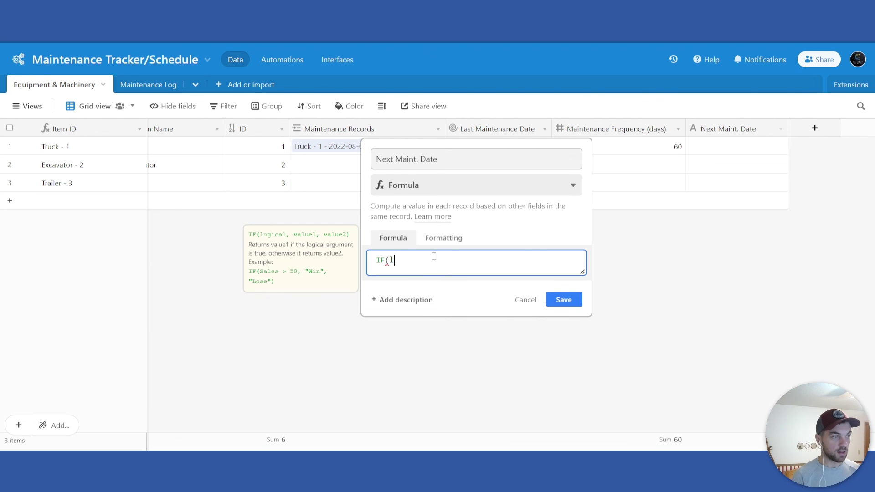
pyautogui.write('ast')
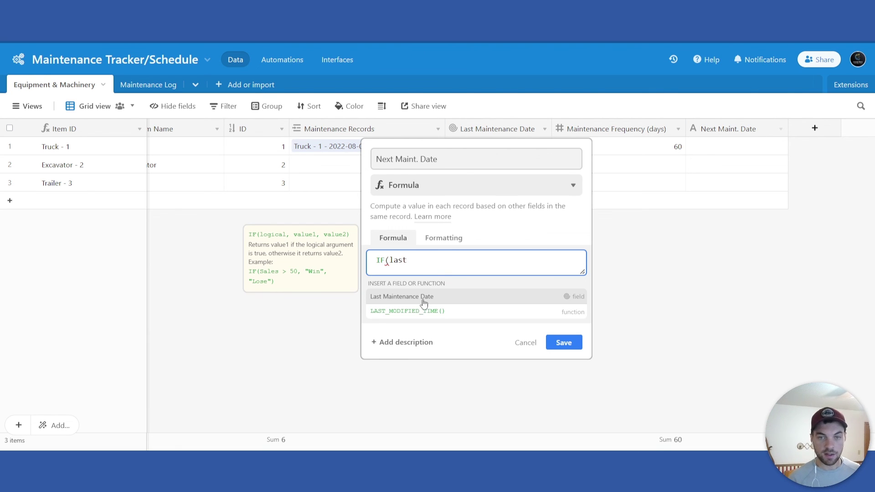
pyautogui.click(436, 259)
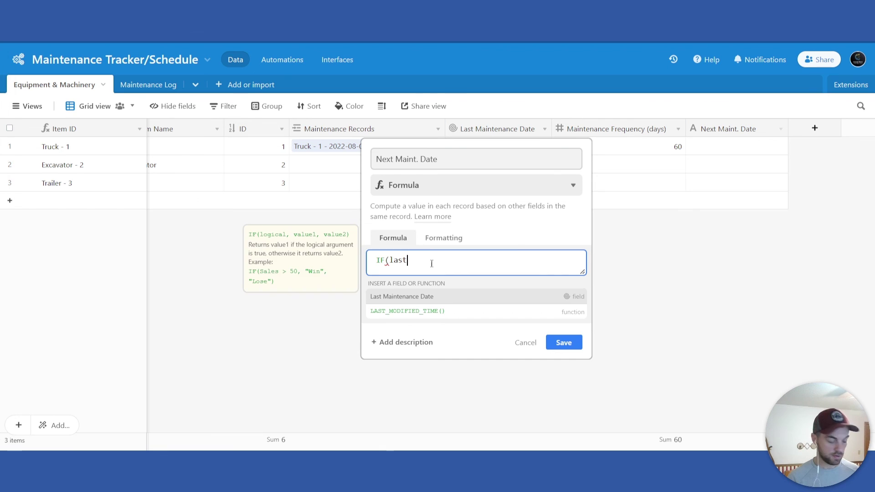
pyautogui.hotkey('ctrl', 'a')
pyautogui.write("IF({Last Maintenance Date},DATEADD({Last Maintenance Date}, {Maintenance Frequency (days)}, 'days'))")
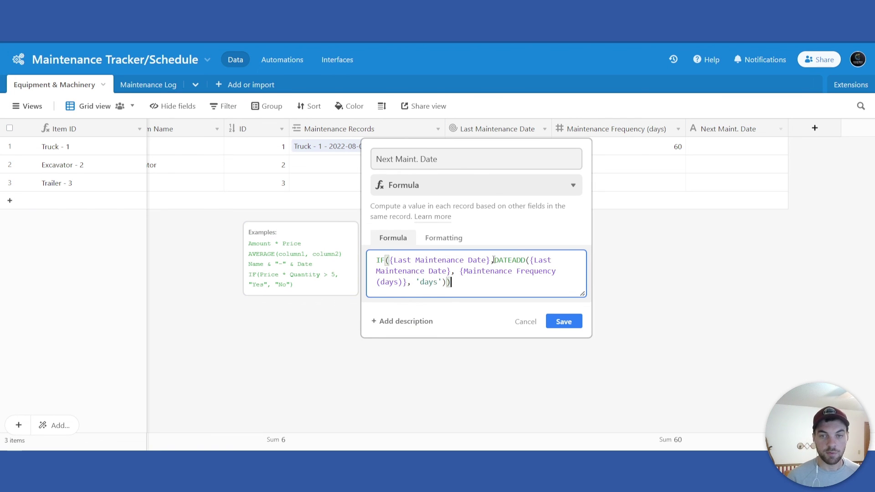
pyautogui.click(468, 260)
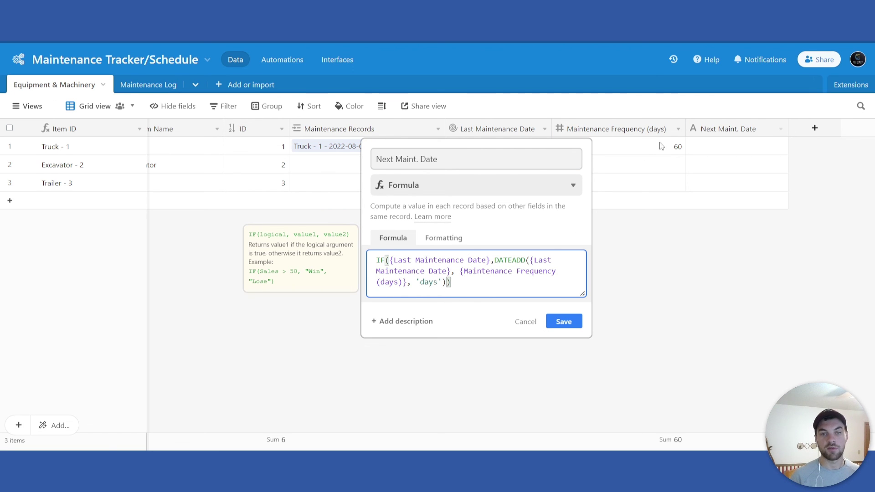
pyautogui.click(565, 323)
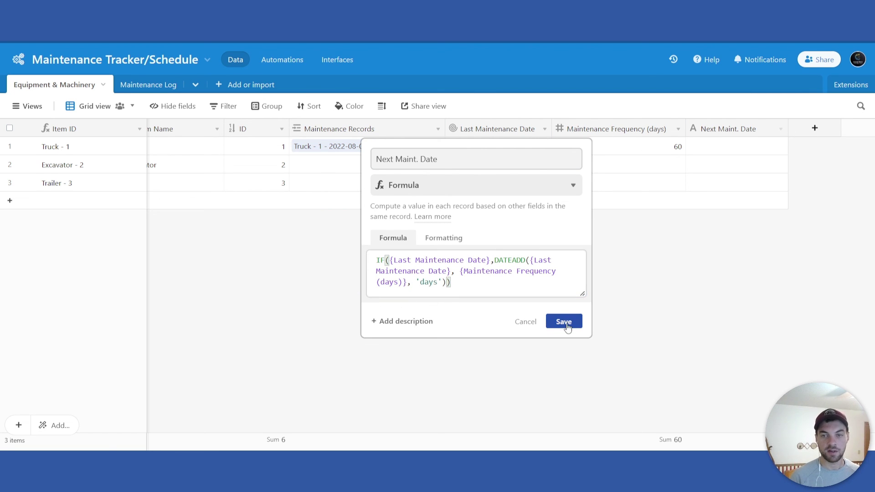
# Format Next Maint. Date with the Friendly date format and no time, save it, and slightly widen its column.
pyautogui.click(780, 131)
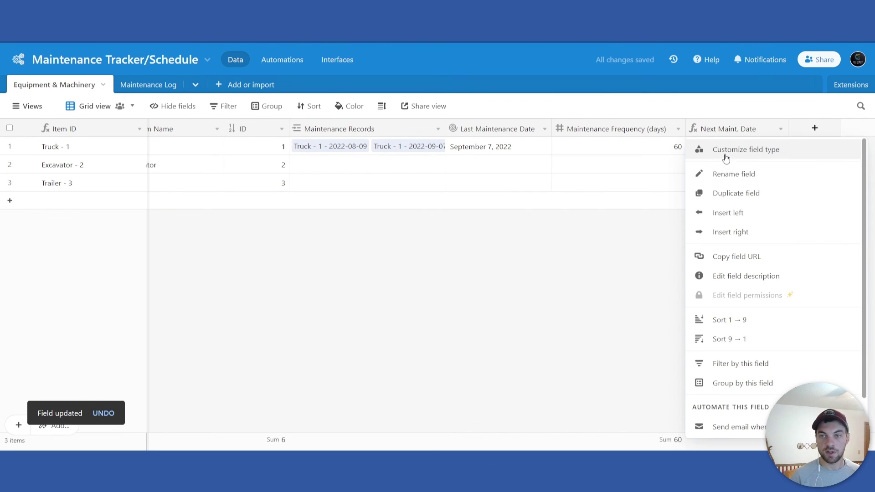
pyautogui.click(725, 150)
pyautogui.click(443, 240)
pyautogui.click(418, 276)
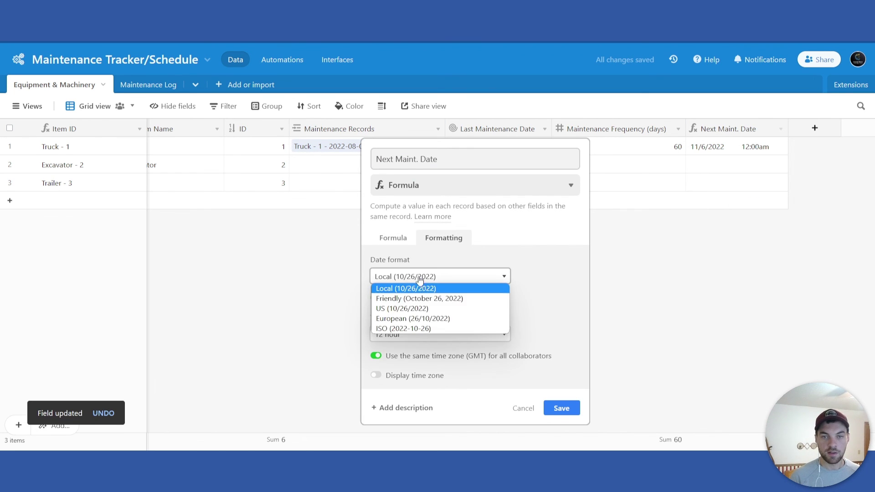
pyautogui.click(419, 296)
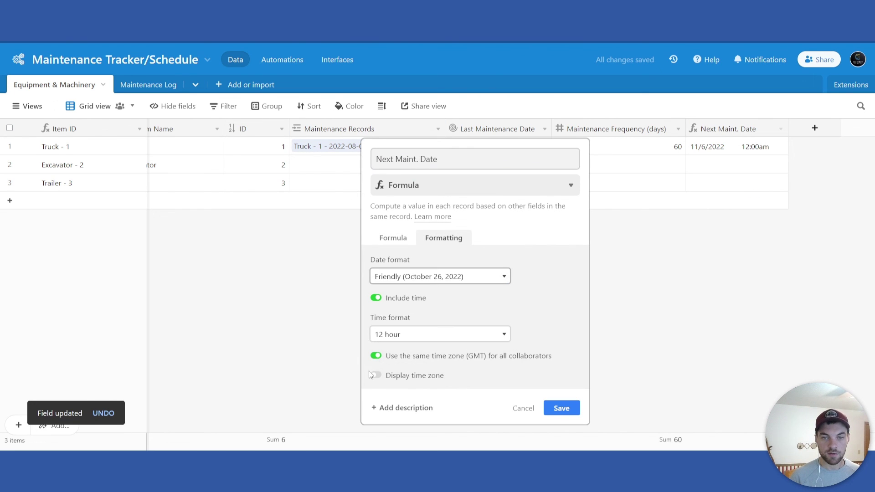
pyautogui.click(376, 298)
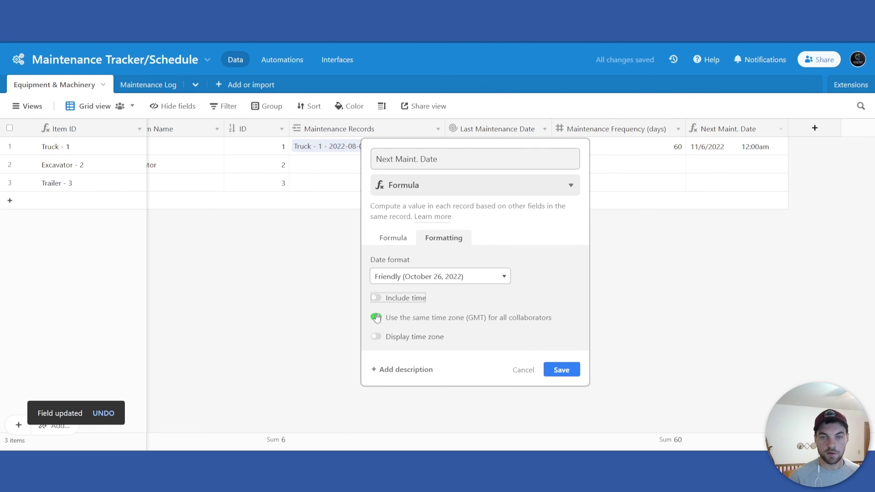
pyautogui.click(561, 369)
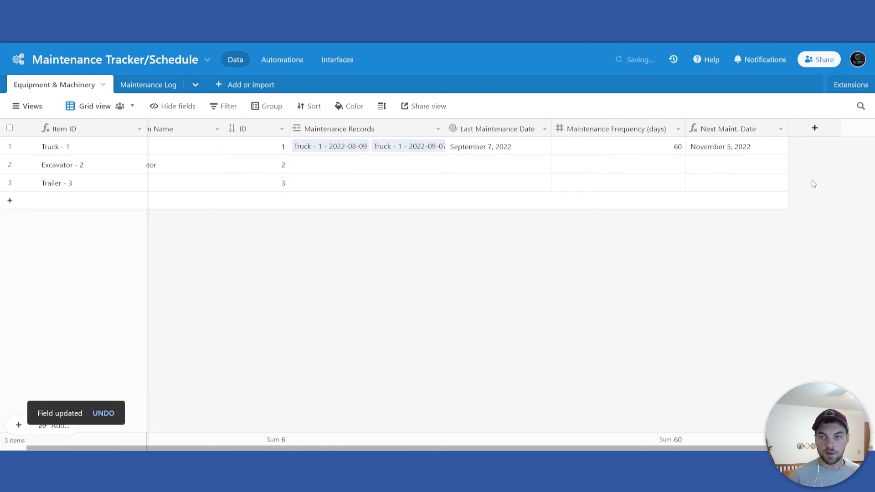
pyautogui.moveTo(787, 128); pyautogui.dragTo(799, 129)
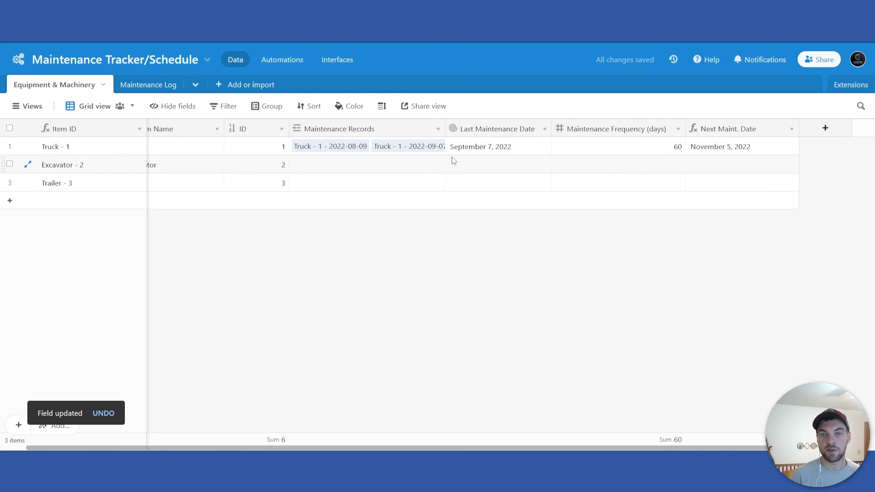
pyautogui.click(729, 147)
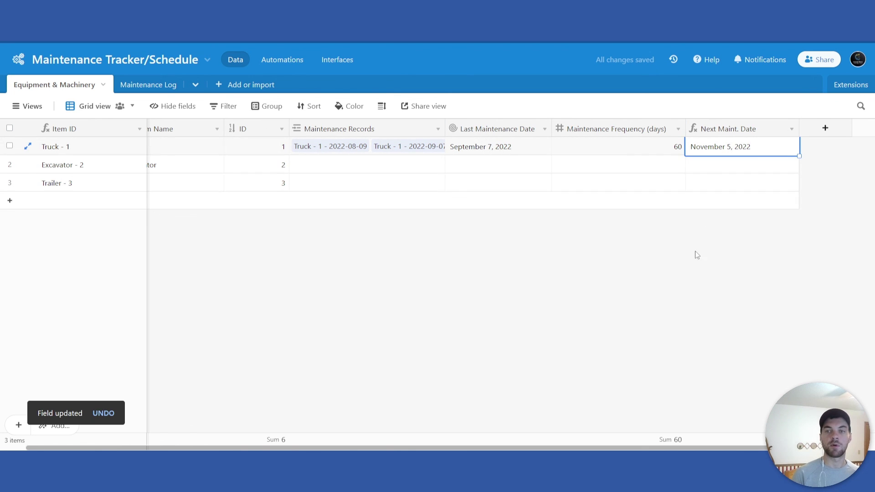
pyautogui.click(697, 255)
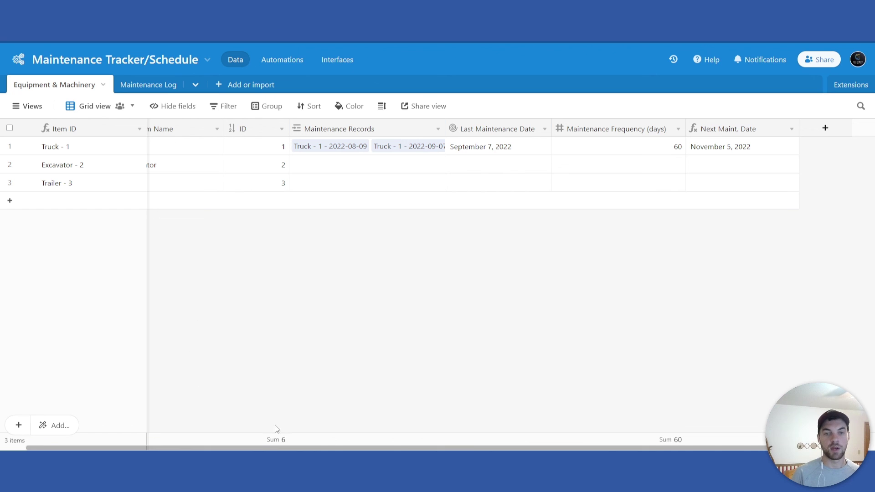
# Glance at the Maintenance Log, and narrow the ID and Maintenance Records columns in the Equipment & Machinery table.
pyautogui.hscroll(-2, 228, 429)
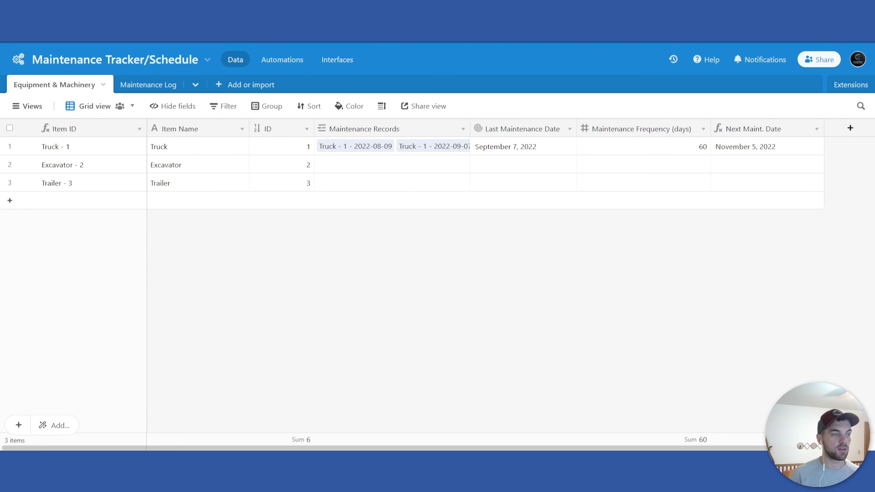
pyautogui.click(146, 85)
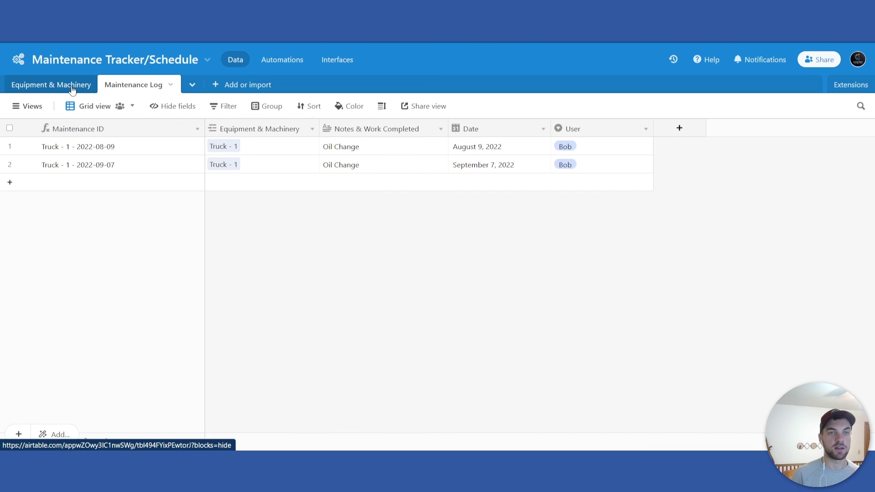
pyautogui.click(72, 87)
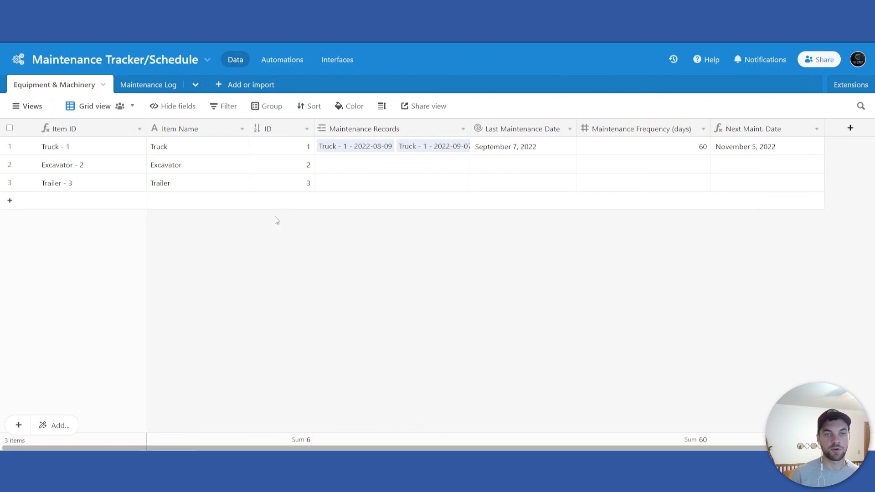
pyautogui.moveTo(314, 128); pyautogui.dragTo(296, 128)
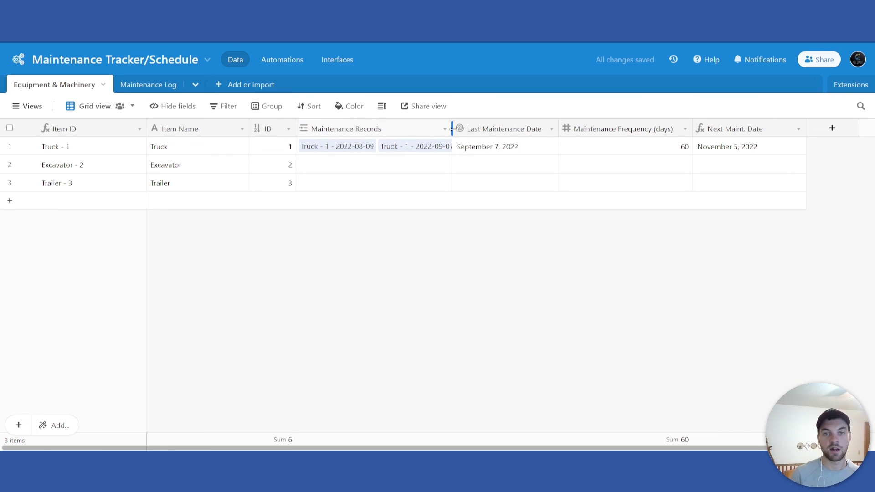
pyautogui.moveTo(452, 128); pyautogui.dragTo(429, 132)
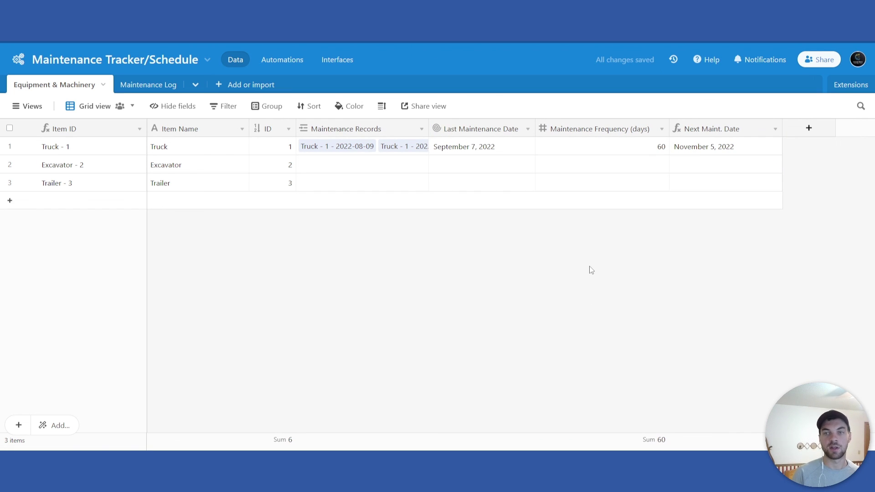